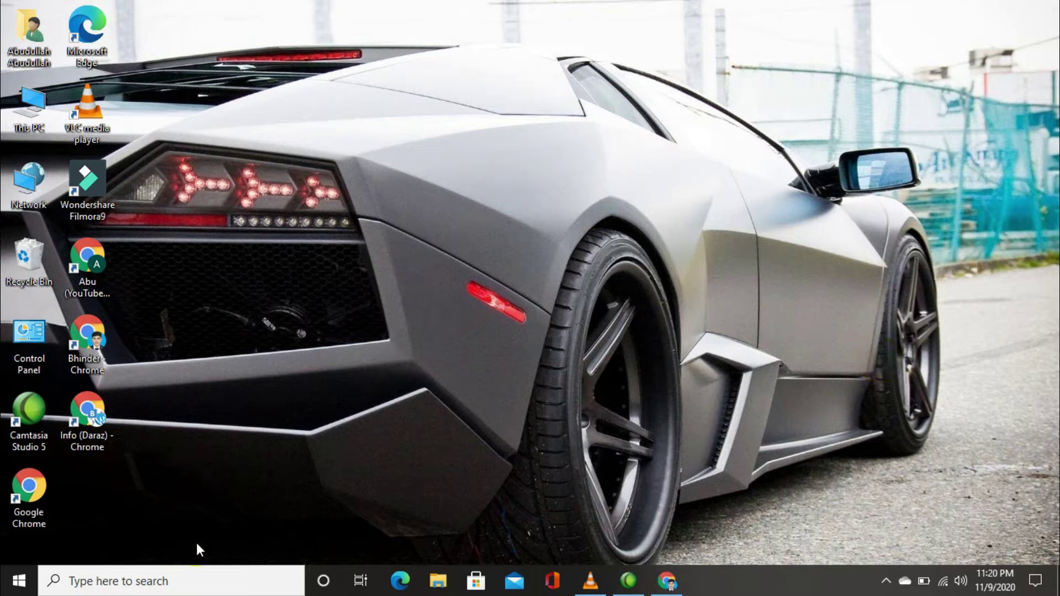
Run the javac command in Command Prompt to check for the Java compiler, and close the window.
{"action": "left_click", "coordinate": [208, 581]}
{"action": "type", "text": "cmd"}
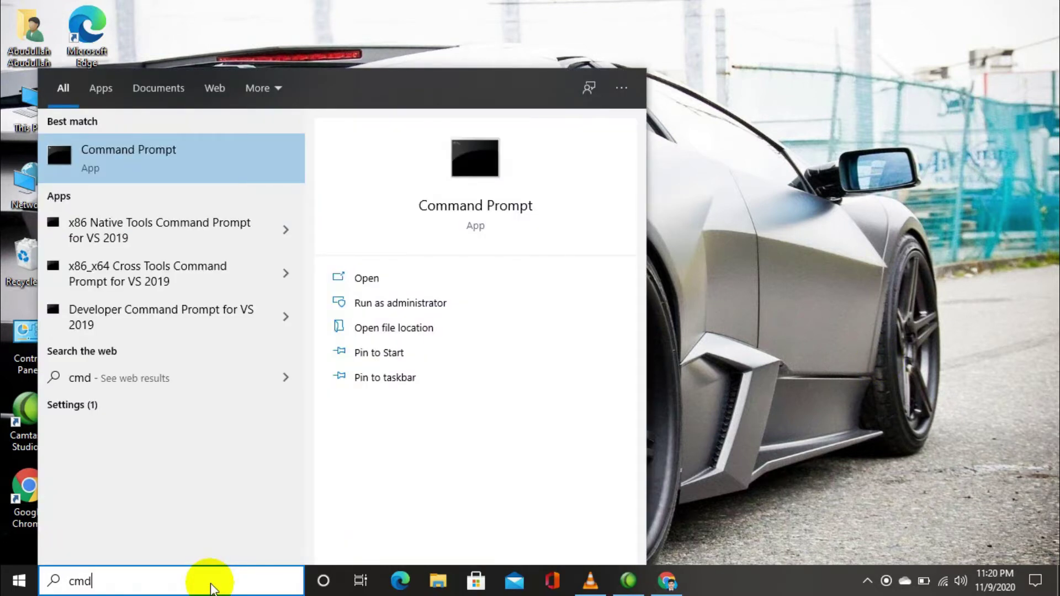
{"action": "key", "text": "Return"}
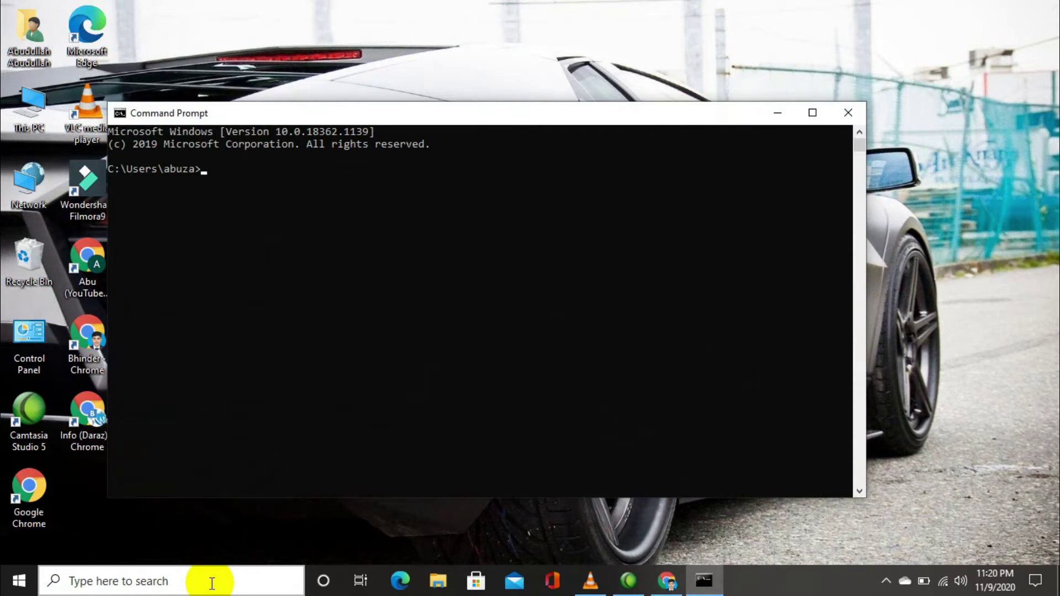
{"action": "type", "text": "javac"}
{"action": "key", "text": "Return"}
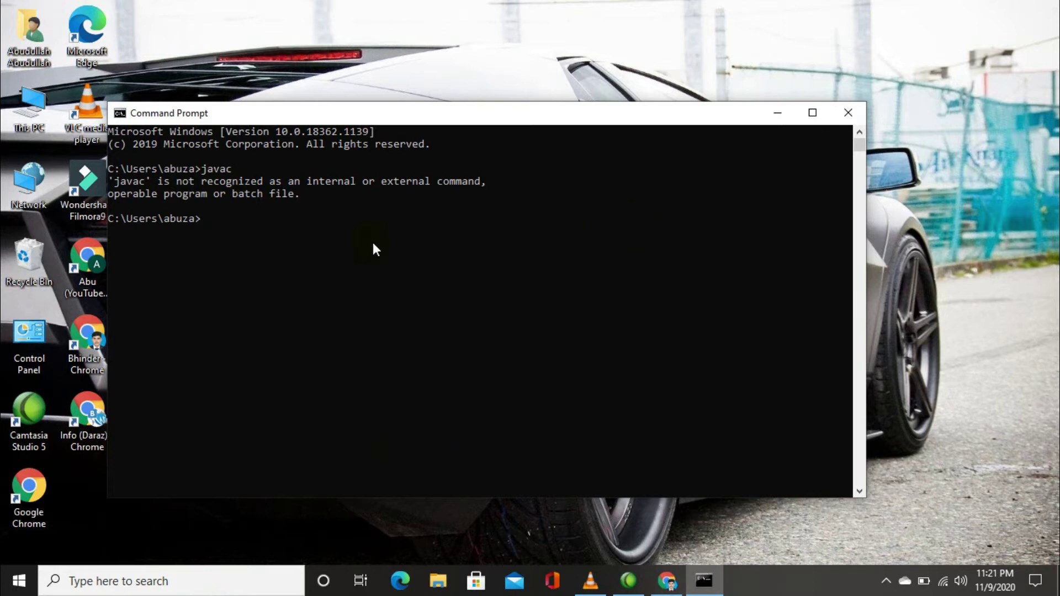
{"action": "left_click_drag", "start_coordinate": [303, 193], "coordinate": [105, 179]}
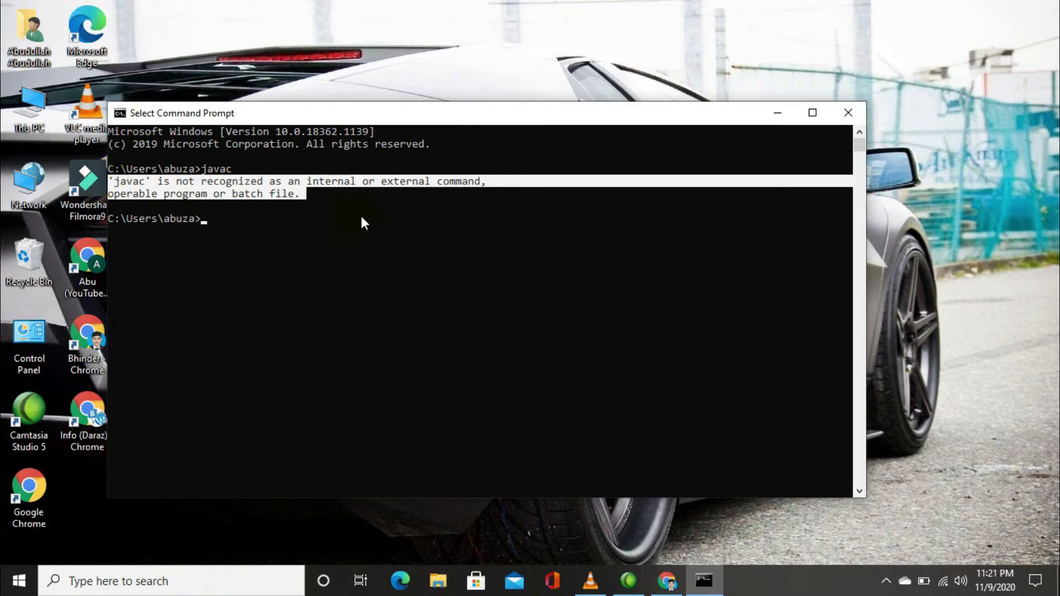
{"action": "left_click", "coordinate": [849, 123]}
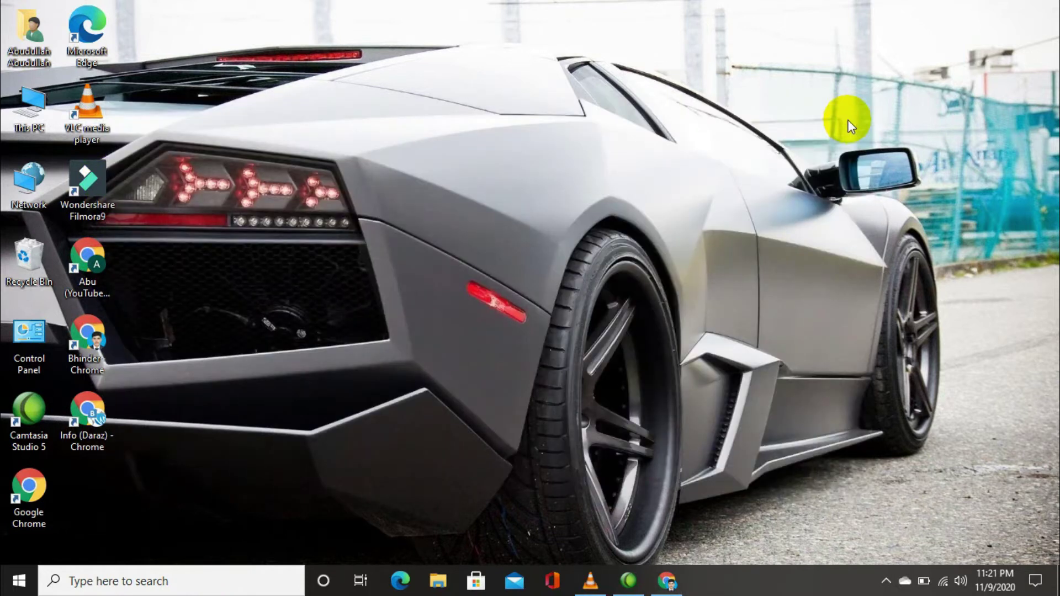
Start downloading jdk-15.0.1_windows-x64_bin.exe from the Oracle page in Chrome with the license agreement accepted, and cancel the download.
{"action": "left_click", "coordinate": [667, 581]}
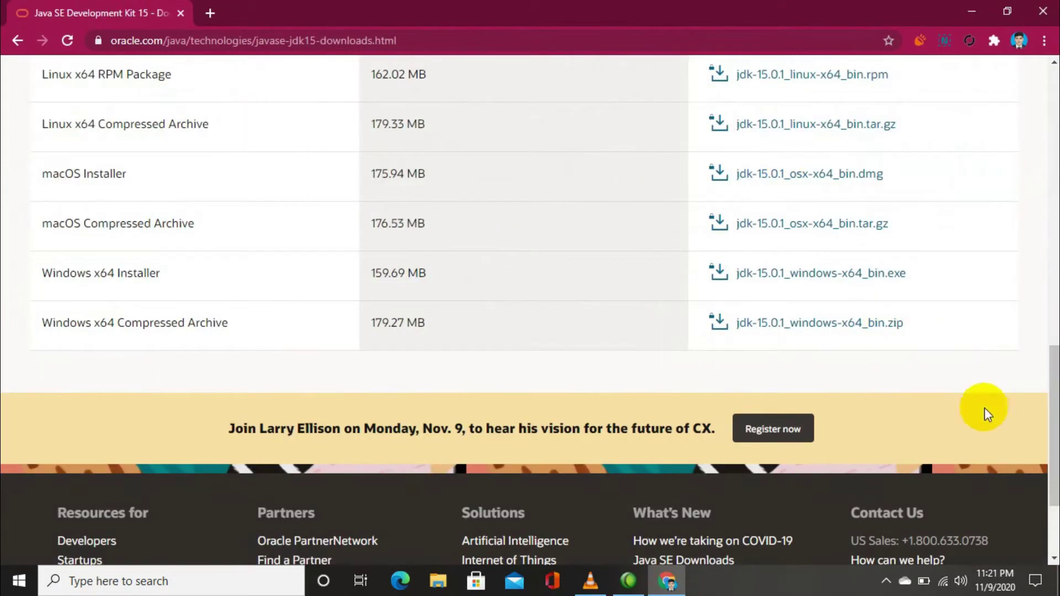
{"action": "left_click_drag", "start_coordinate": [1054, 386], "coordinate": [1056, 74]}
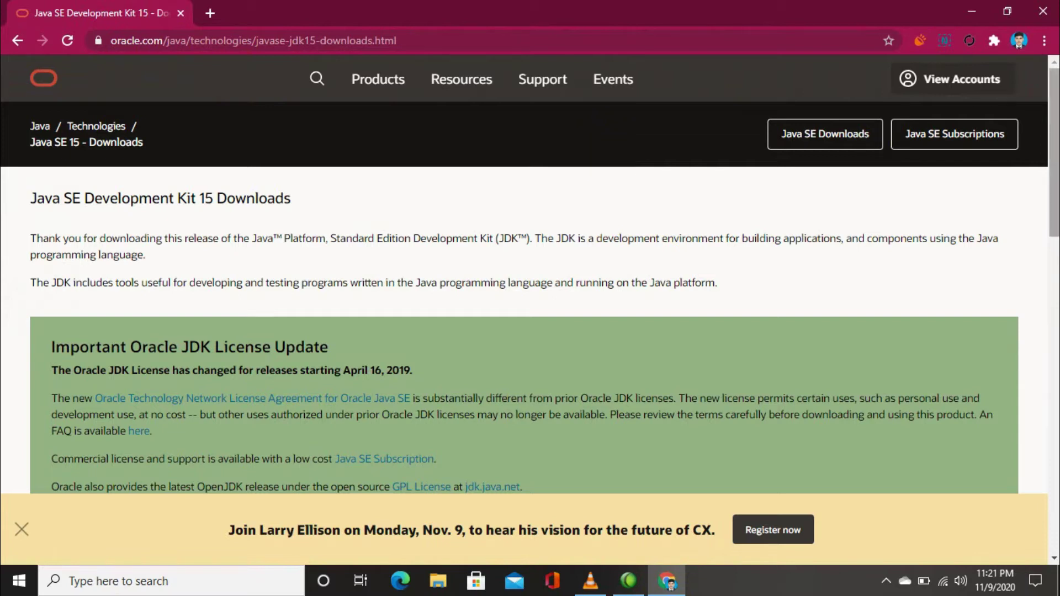
{"action": "left_click_drag", "start_coordinate": [1054, 153], "coordinate": [1054, 448]}
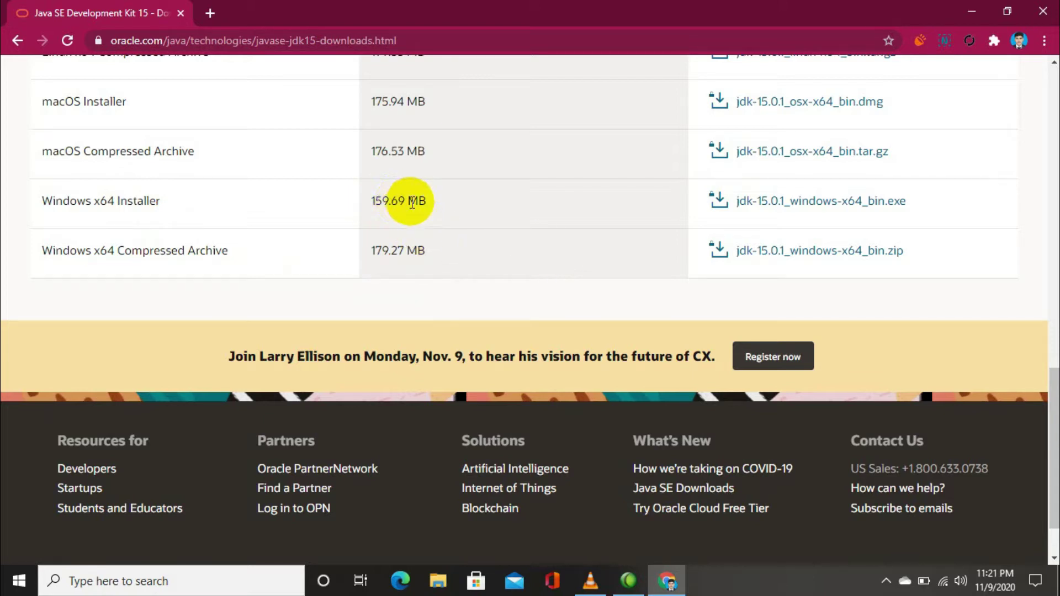
{"action": "left_click", "coordinate": [773, 204]}
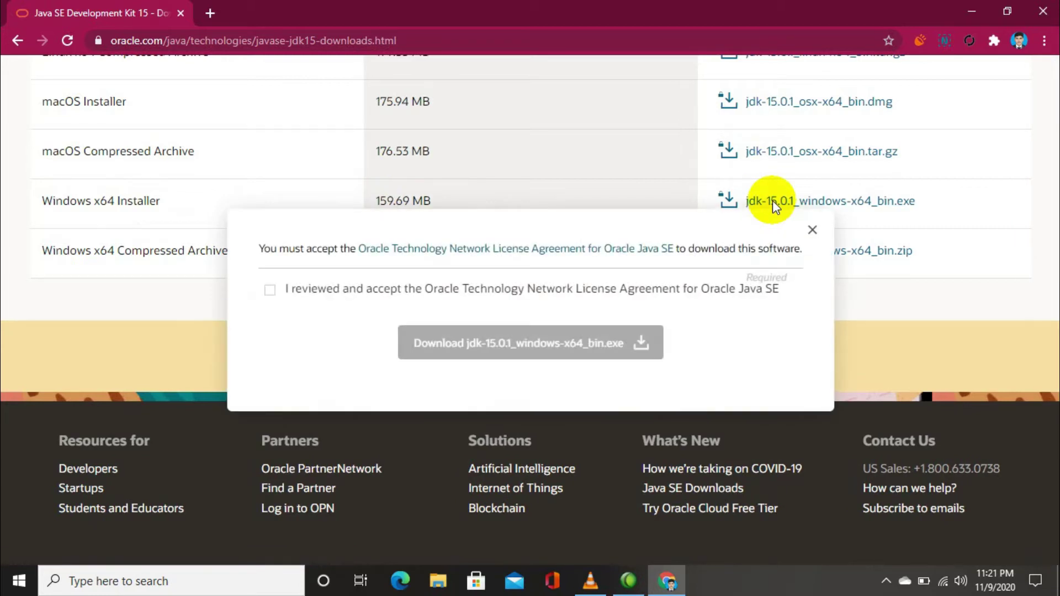
{"action": "left_click", "coordinate": [270, 290]}
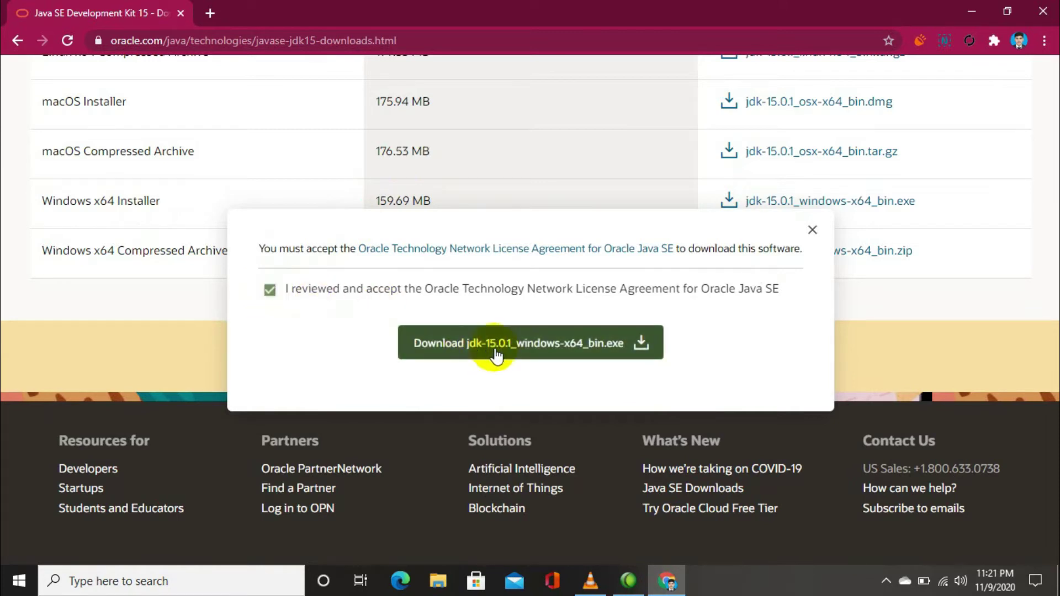
{"action": "left_click", "coordinate": [518, 343]}
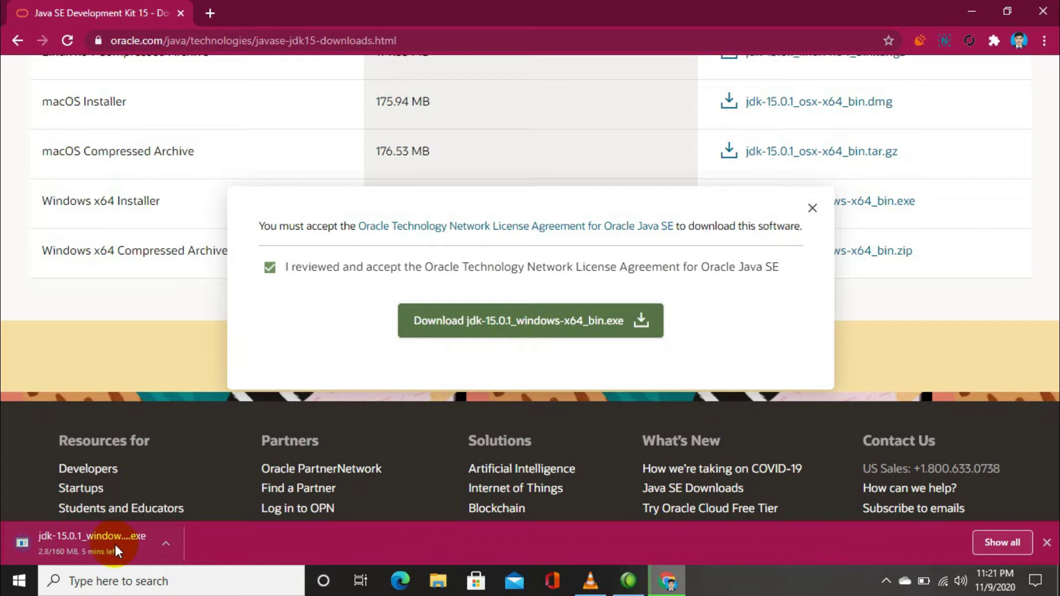
{"action": "right_click", "coordinate": [115, 544]}
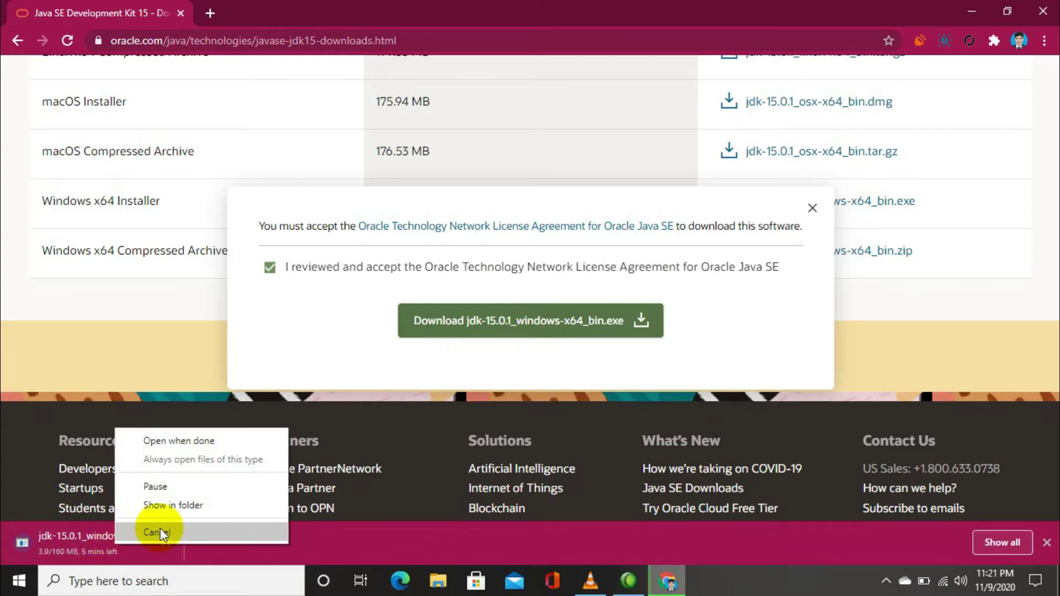
{"action": "left_click", "coordinate": [159, 529]}
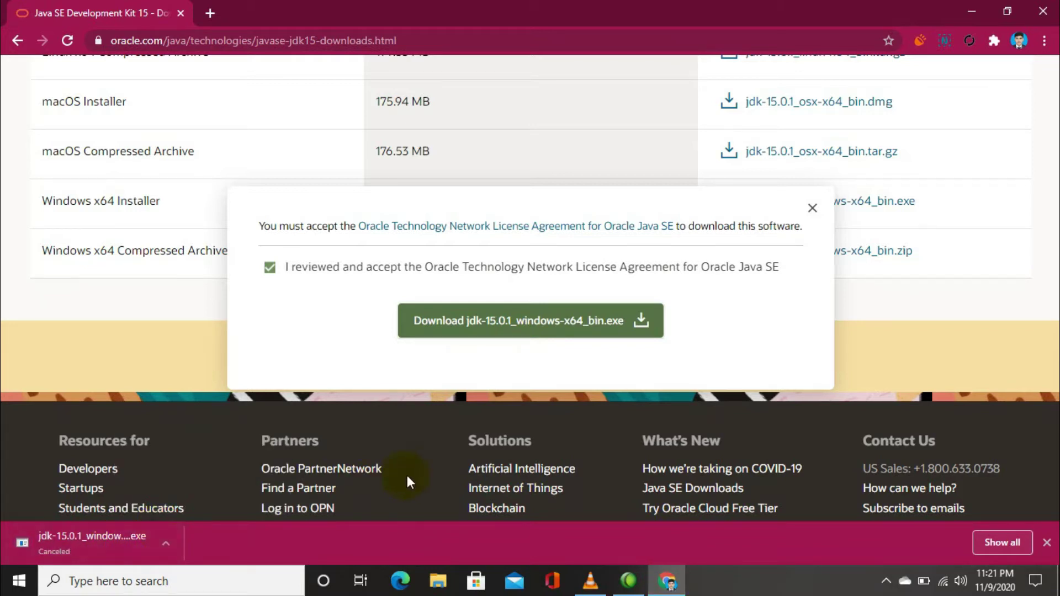
Install Java SE Development Kit 15.0.1 from the installer in the Downloads folder, keeping the default destination folder.
{"action": "left_click", "coordinate": [436, 581]}
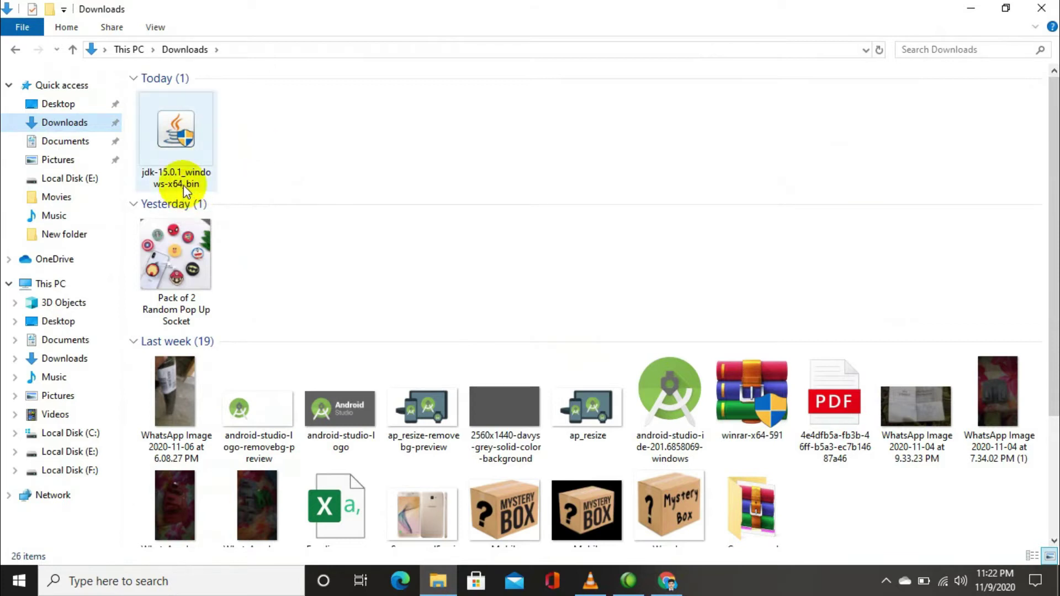
{"action": "double_click", "coordinate": [183, 145]}
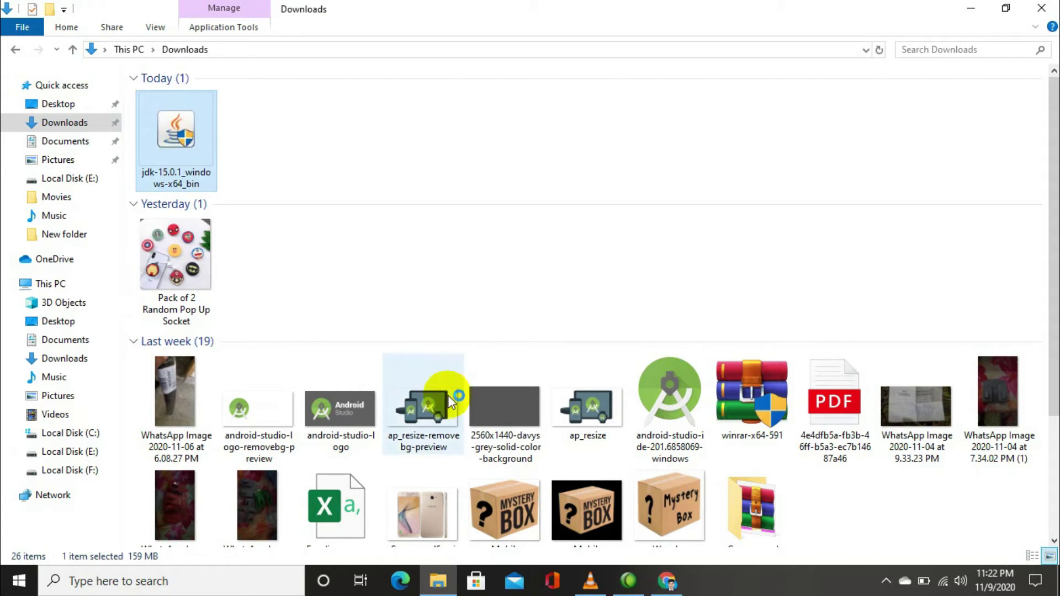
{"action": "left_click", "coordinate": [971, 7]}
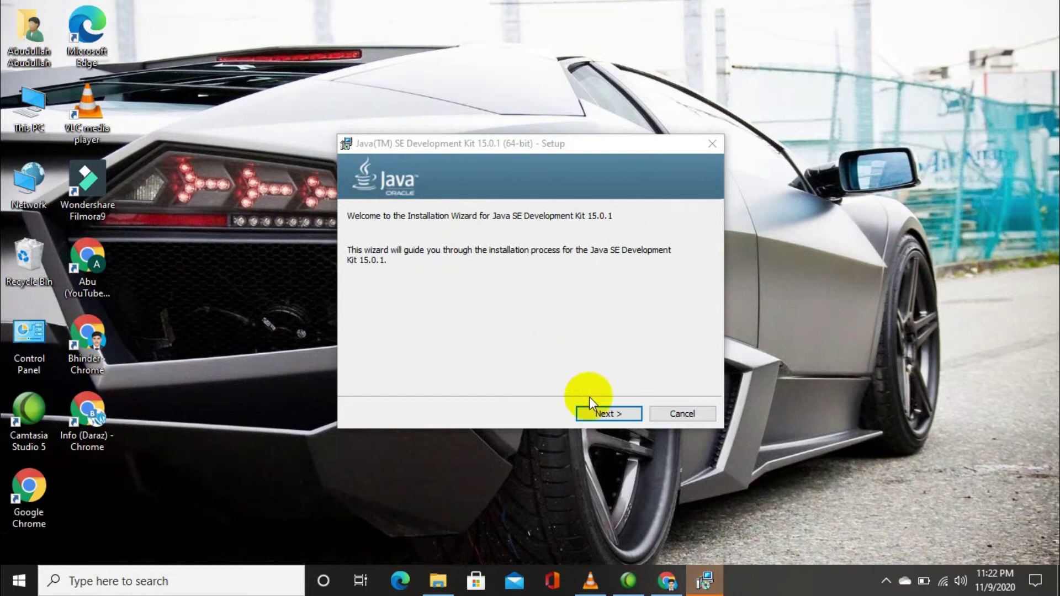
{"action": "left_click", "coordinate": [603, 415]}
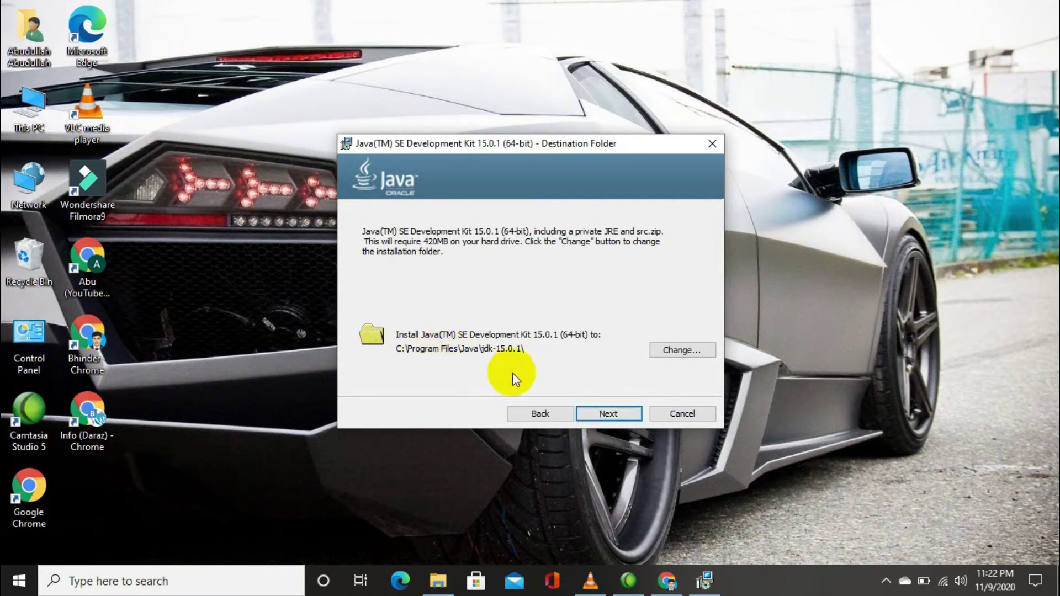
{"action": "left_click", "coordinate": [621, 415]}
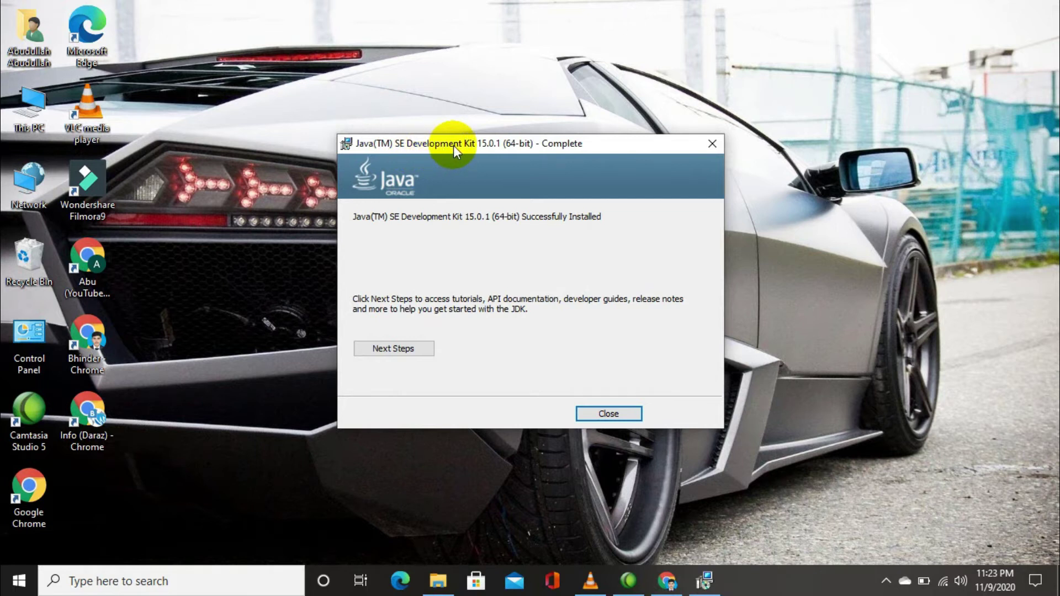
{"action": "left_click", "coordinate": [627, 416]}
Run javac in a new Command Prompt, review its output from the beginning, and close the window.
{"action": "left_click", "coordinate": [208, 581]}
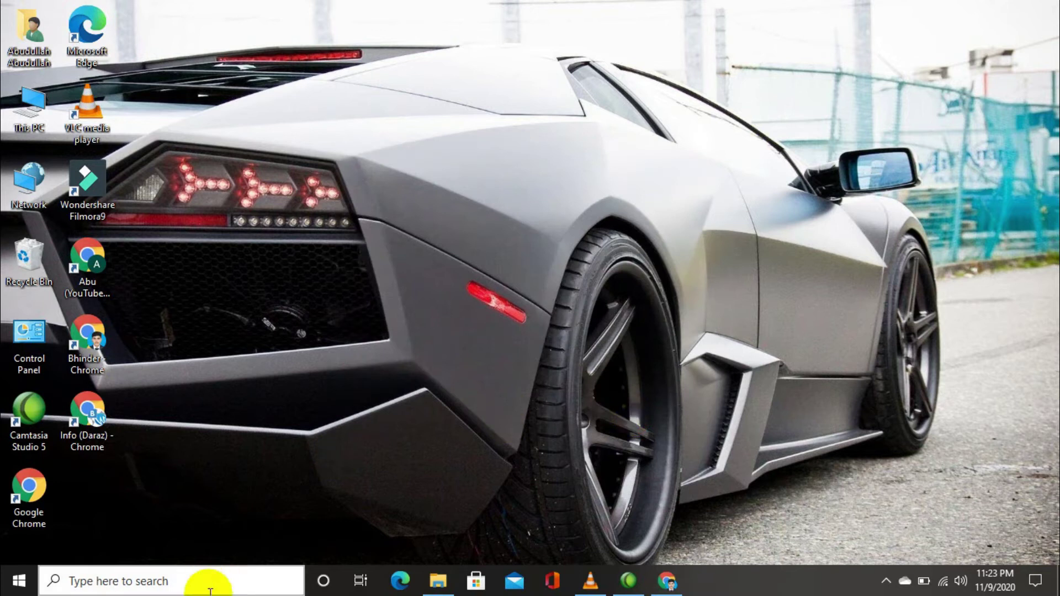
{"action": "type", "text": "c,"}
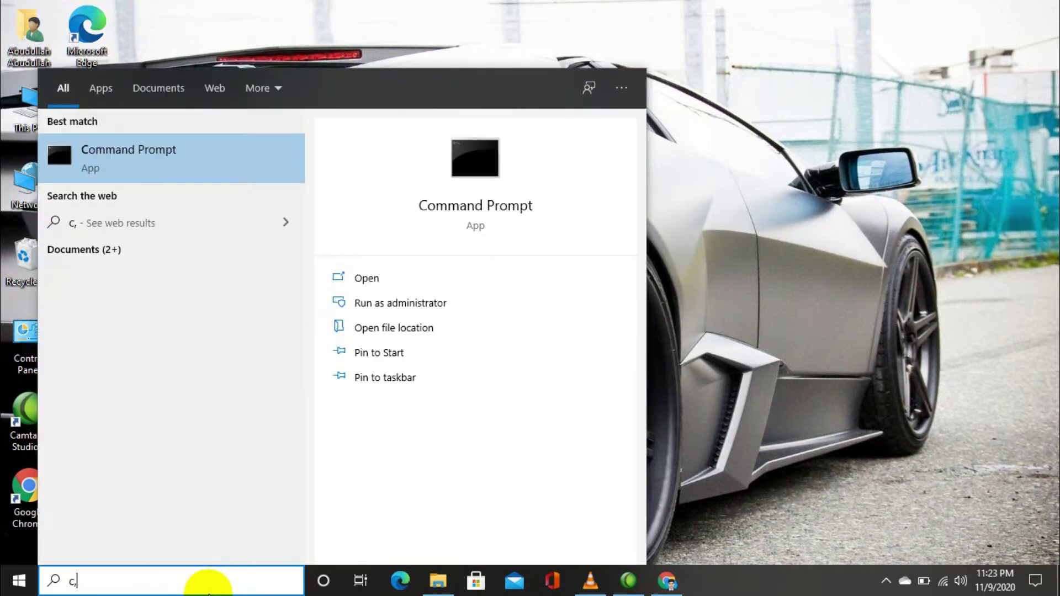
{"action": "key", "text": "BackSpace"}
{"action": "type", "text": "md"}
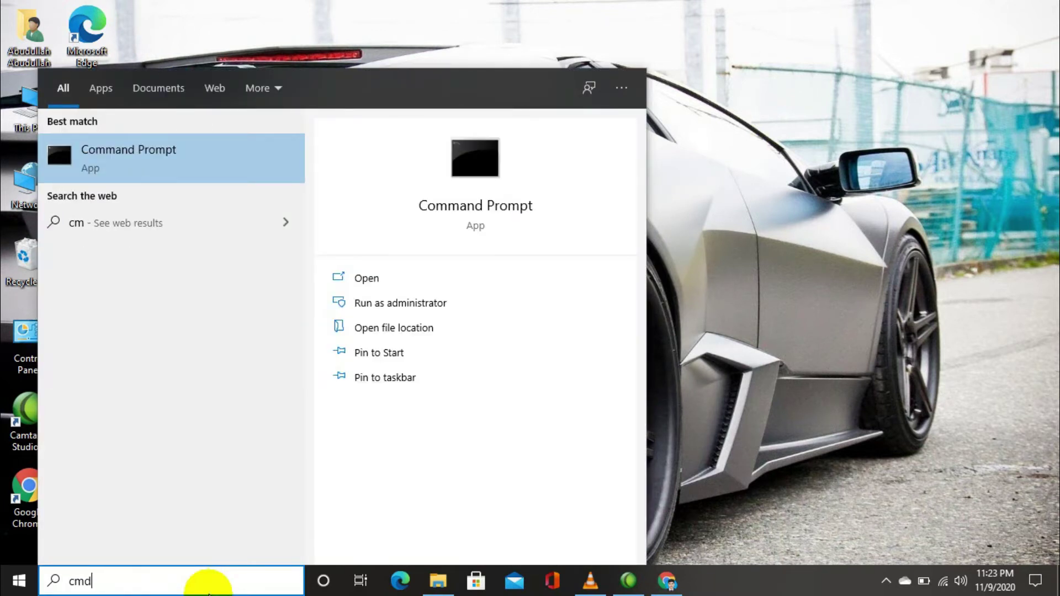
{"action": "key", "text": "Return"}
{"action": "type", "text": "javac"}
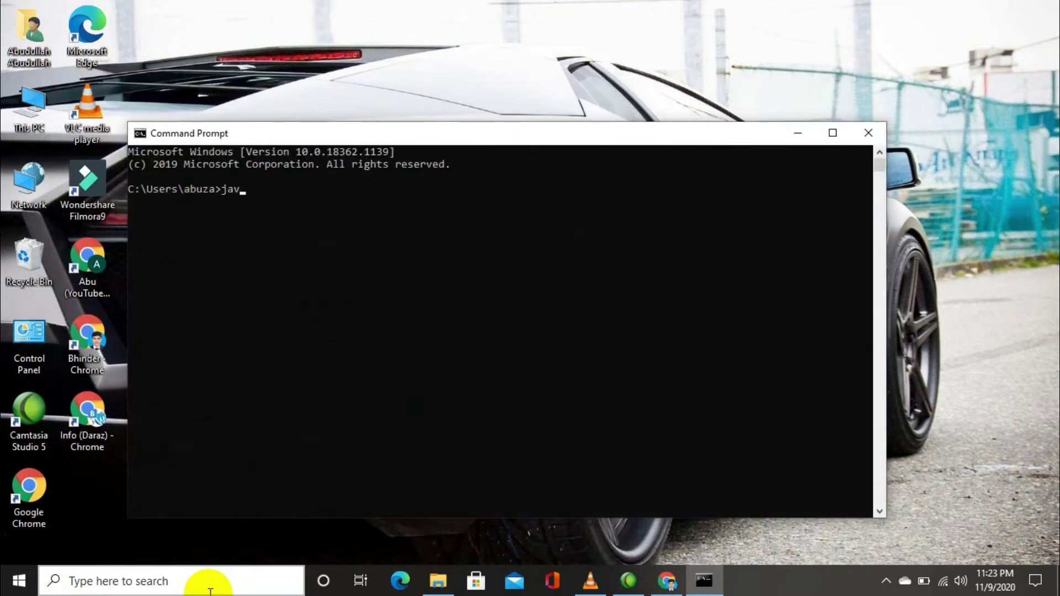
{"action": "key", "text": "Return"}
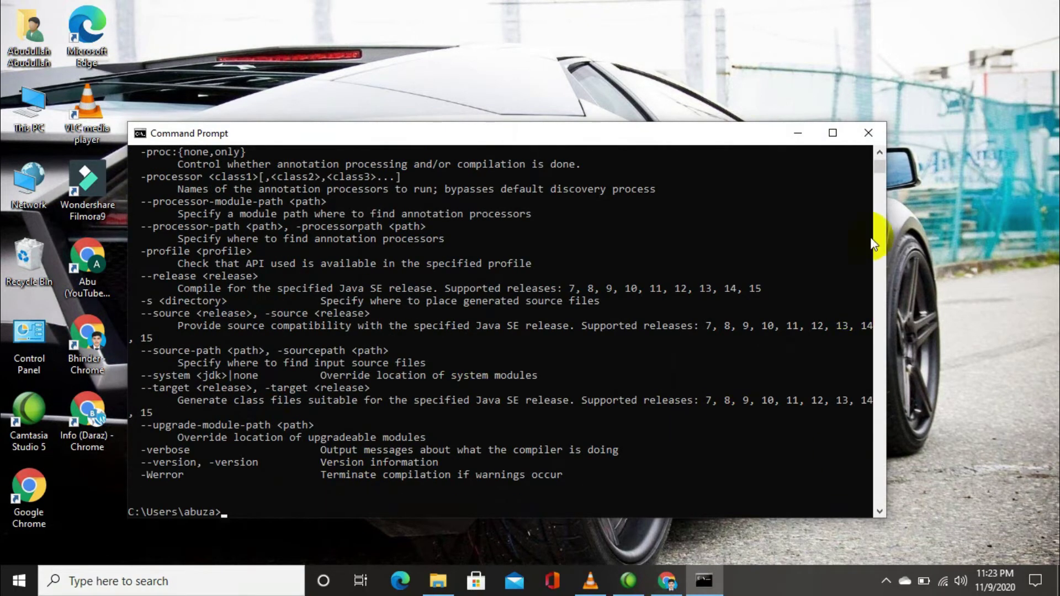
{"action": "left_click", "coordinate": [882, 167]}
{"action": "left_click_drag", "start_coordinate": [883, 165], "coordinate": [881, 158]}
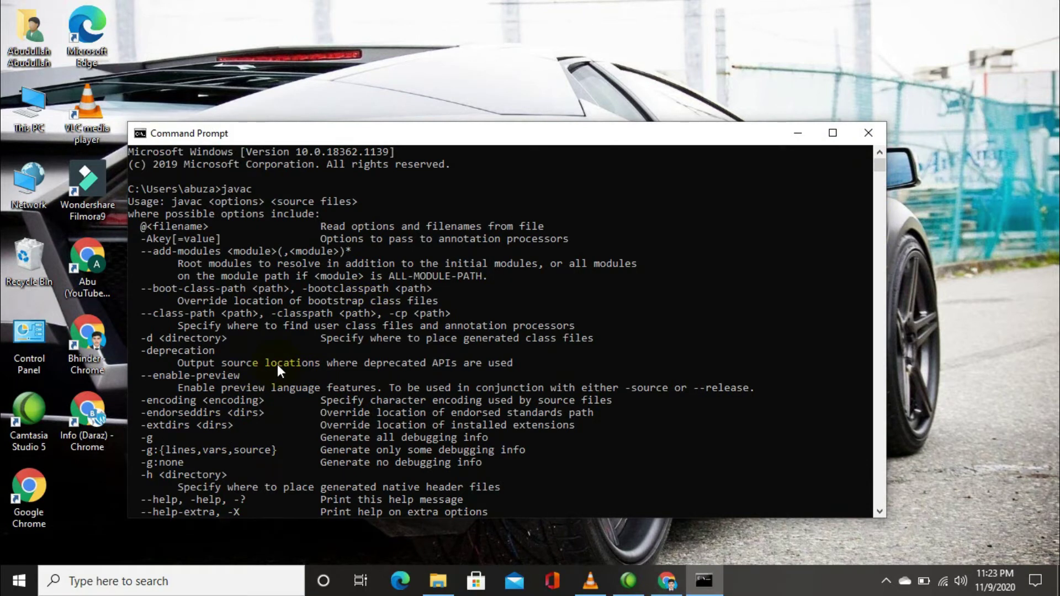
{"action": "left_click", "coordinate": [868, 132]}
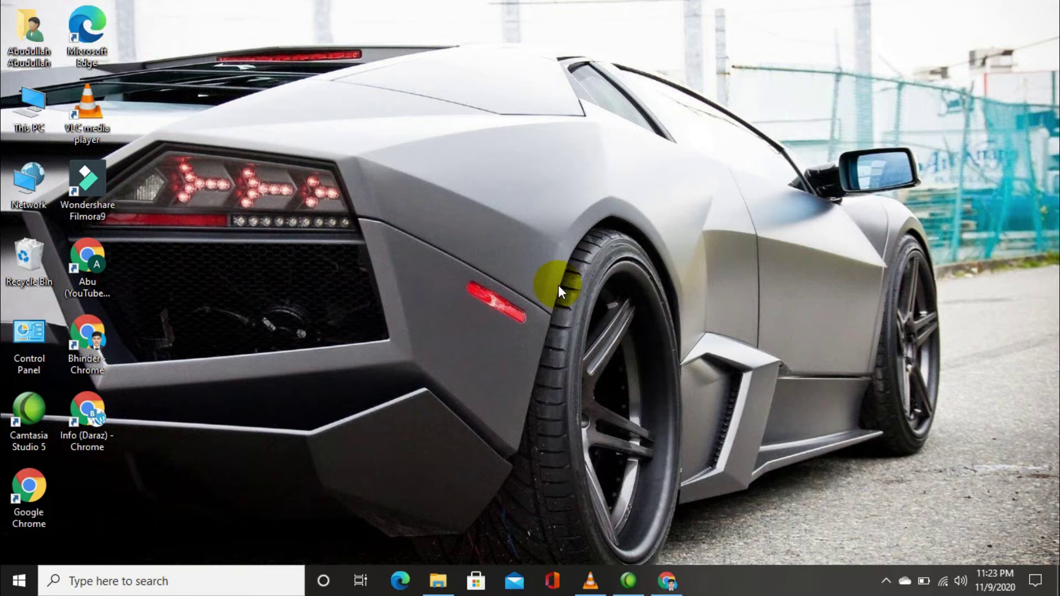
Open the JDK's bin folder at C:\Program Files\Java\jdk-15.0.1\bin in File Explorer.
{"action": "left_click", "coordinate": [438, 580]}
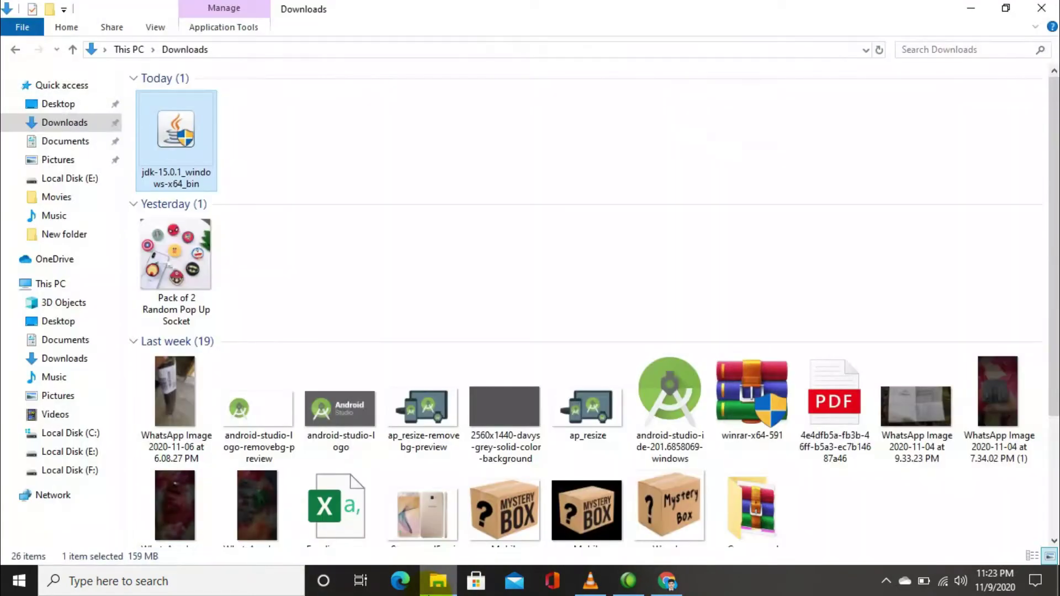
{"action": "left_click", "coordinate": [71, 432]}
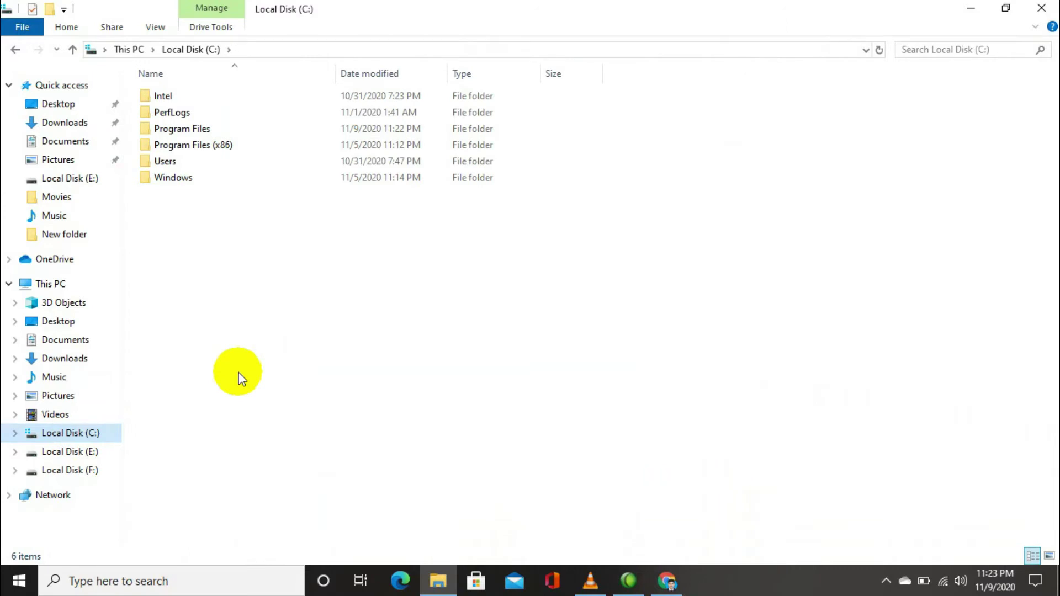
{"action": "double_click", "coordinate": [188, 130]}
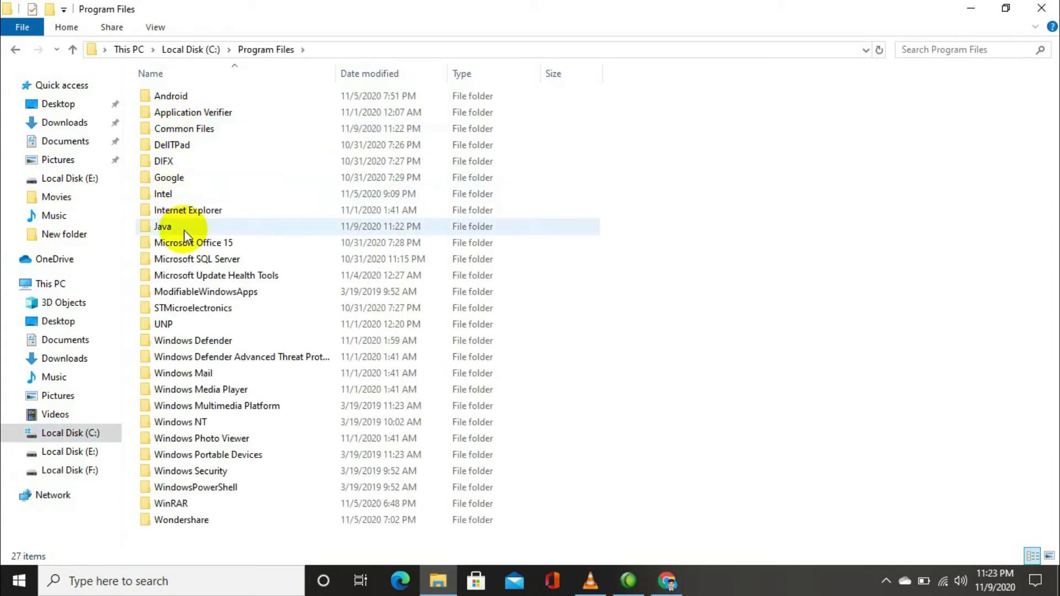
{"action": "mouse_move", "coordinate": [184, 230]}
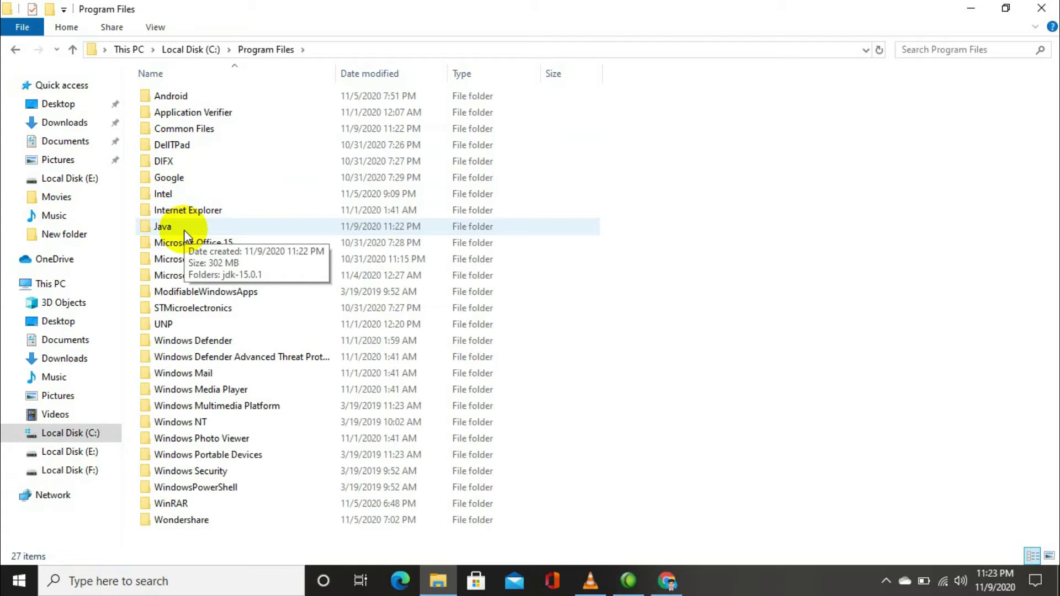
{"action": "double_click", "coordinate": [182, 227]}
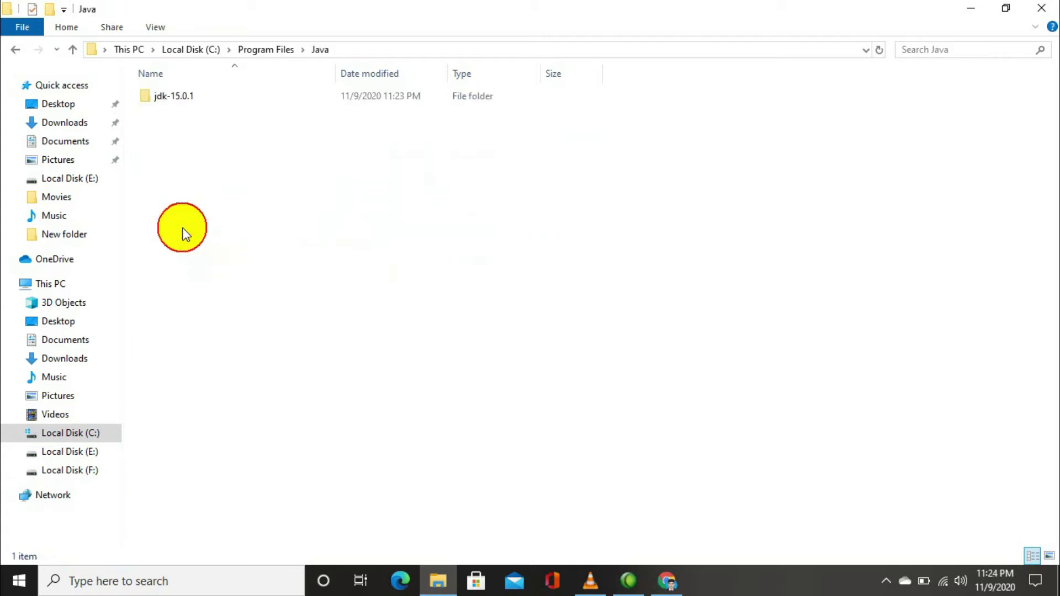
{"action": "left_click", "coordinate": [175, 101]}
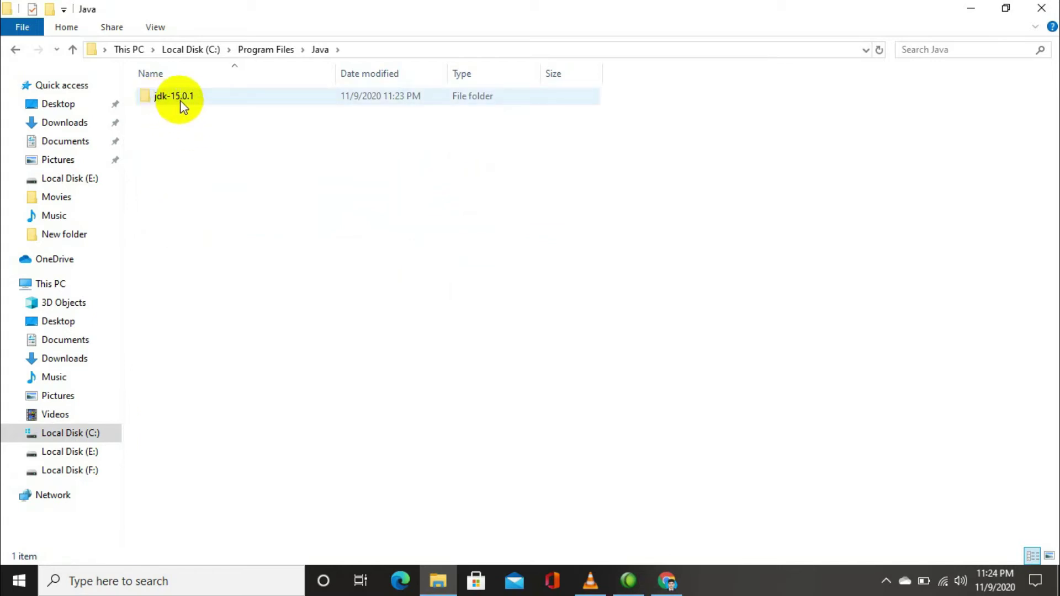
{"action": "double_click", "coordinate": [210, 98]}
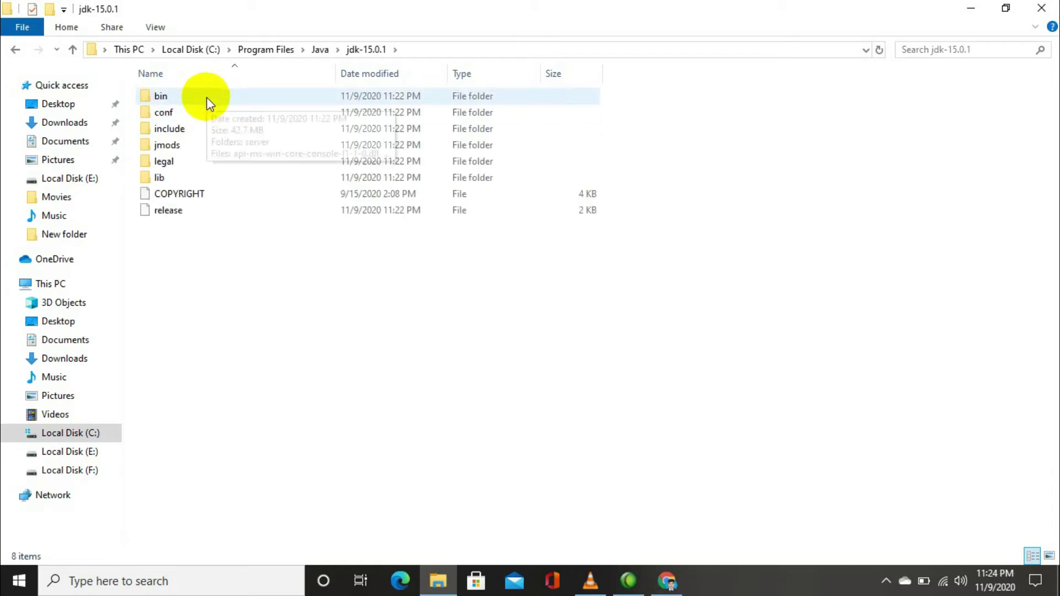
{"action": "double_click", "coordinate": [207, 98]}
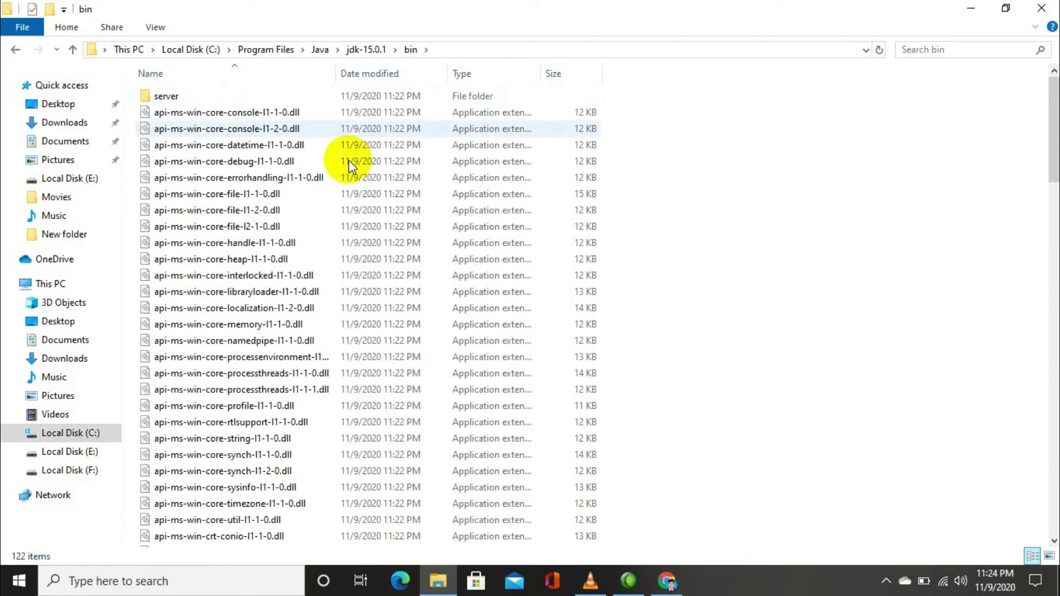
Copy the full path of the bin folder, C:\Program Files\Java\jdk-15.0.1\bin, and minimize the File Explorer window.
{"action": "left_click", "coordinate": [515, 51]}
{"action": "right_click", "coordinate": [516, 50]}
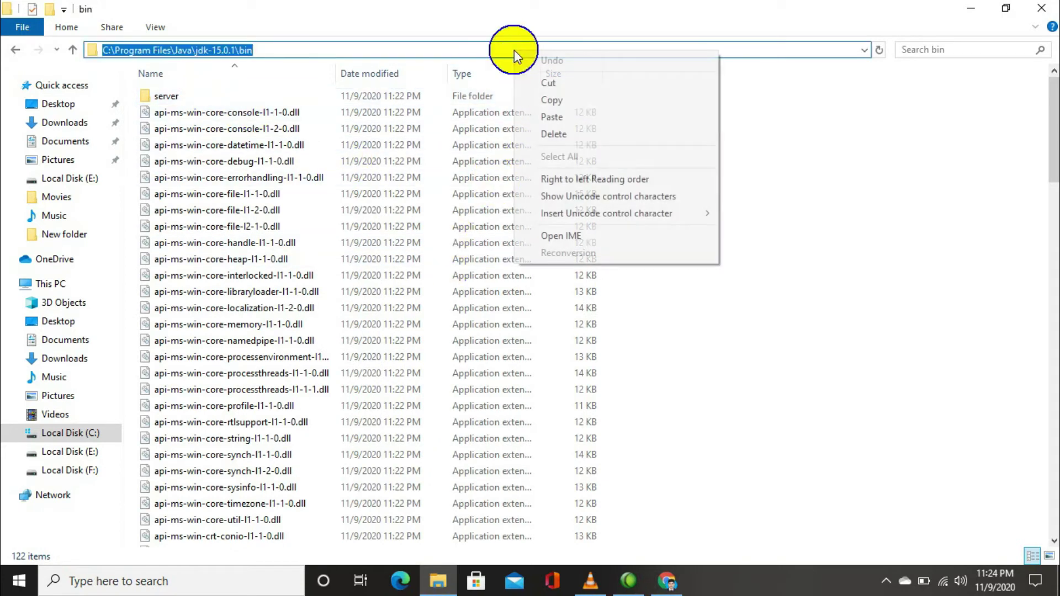
{"action": "left_click", "coordinate": [551, 101]}
{"action": "left_click", "coordinate": [970, 7]}
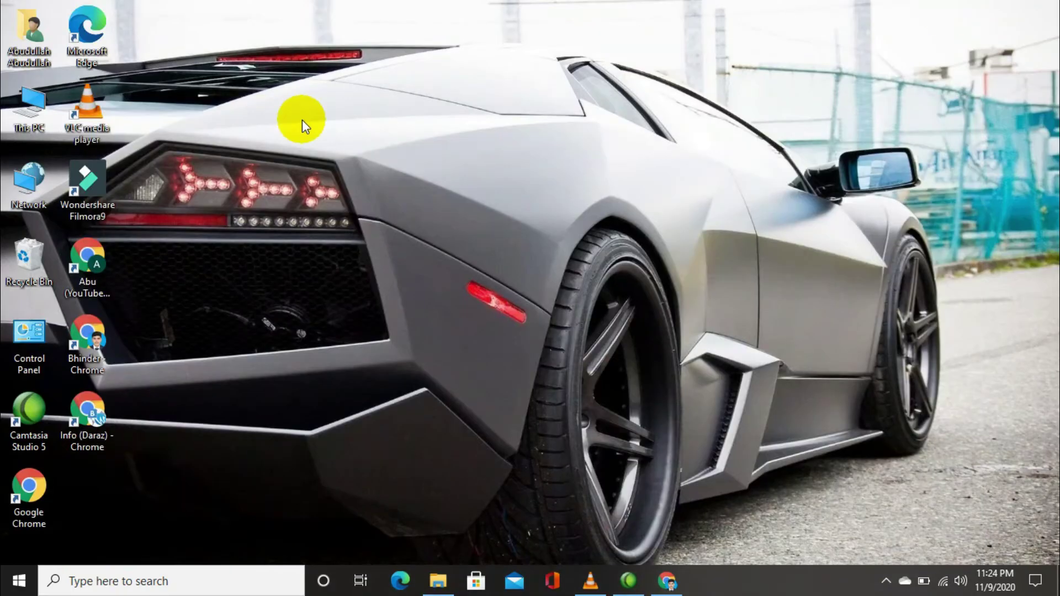
Open the Environment Variables dialog from This PC's properties through the advanced system settings.
{"action": "right_click", "coordinate": [34, 110]}
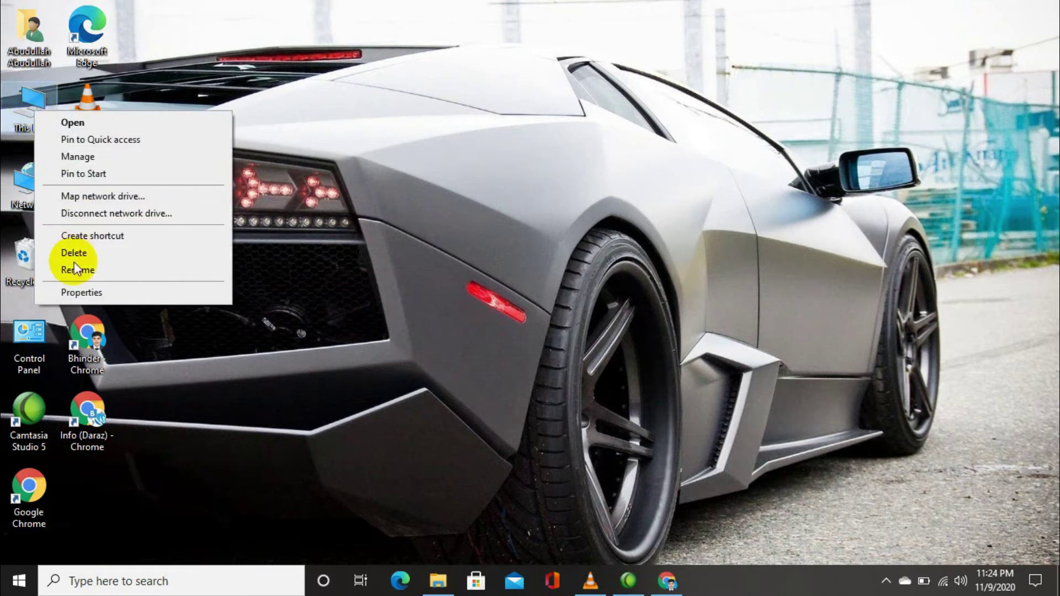
{"action": "left_click", "coordinate": [83, 293]}
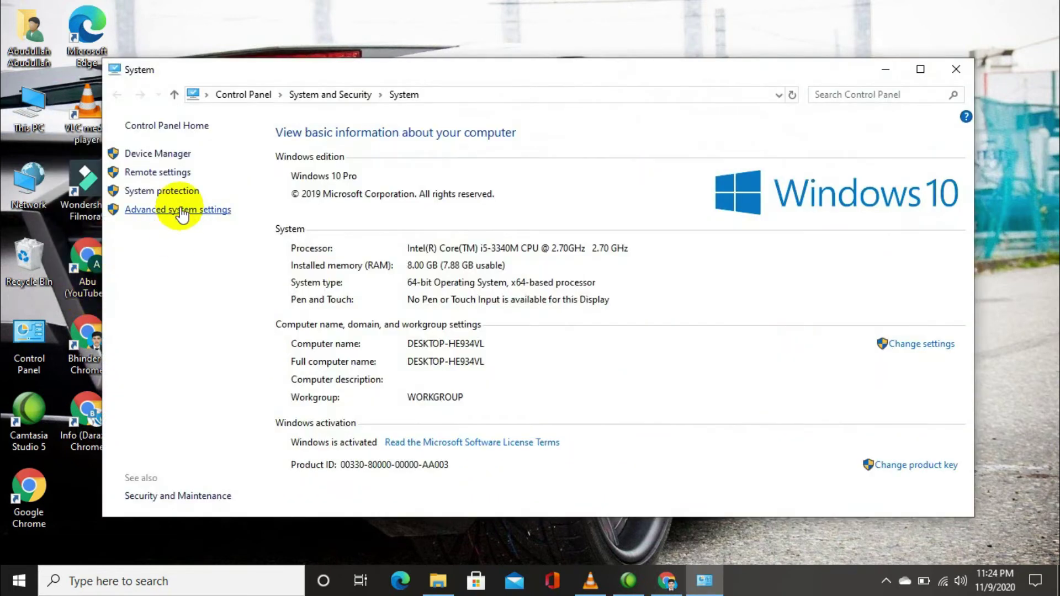
{"action": "left_click", "coordinate": [181, 210]}
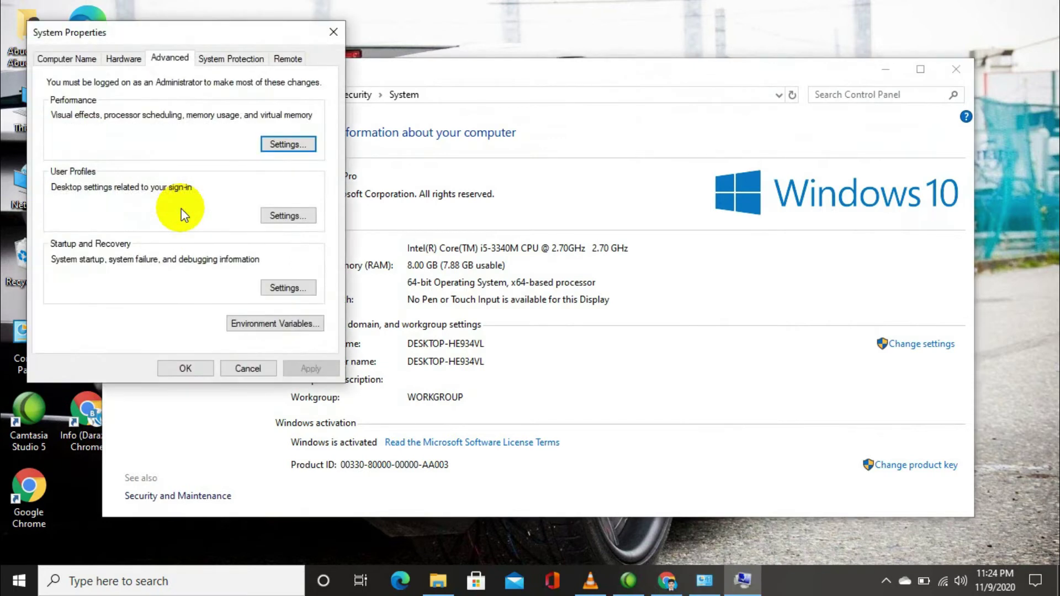
{"action": "left_click", "coordinate": [271, 325]}
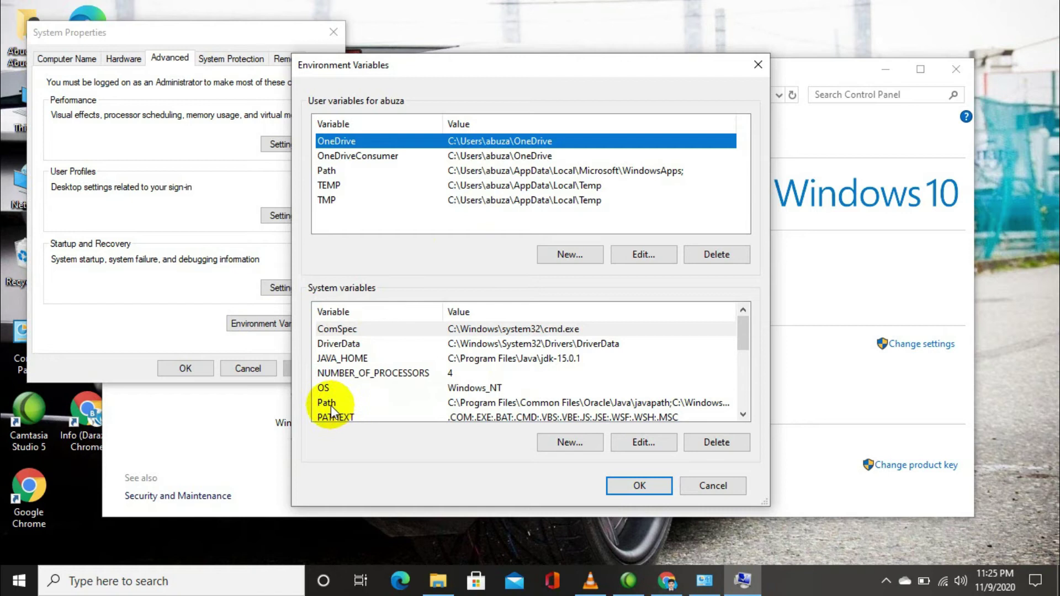
In the system Path variable, delete the existing JDK bin entry and add C:\Program Files\Java\jdk-15.0.1\bin as a new entry.
{"action": "left_click", "coordinate": [486, 407]}
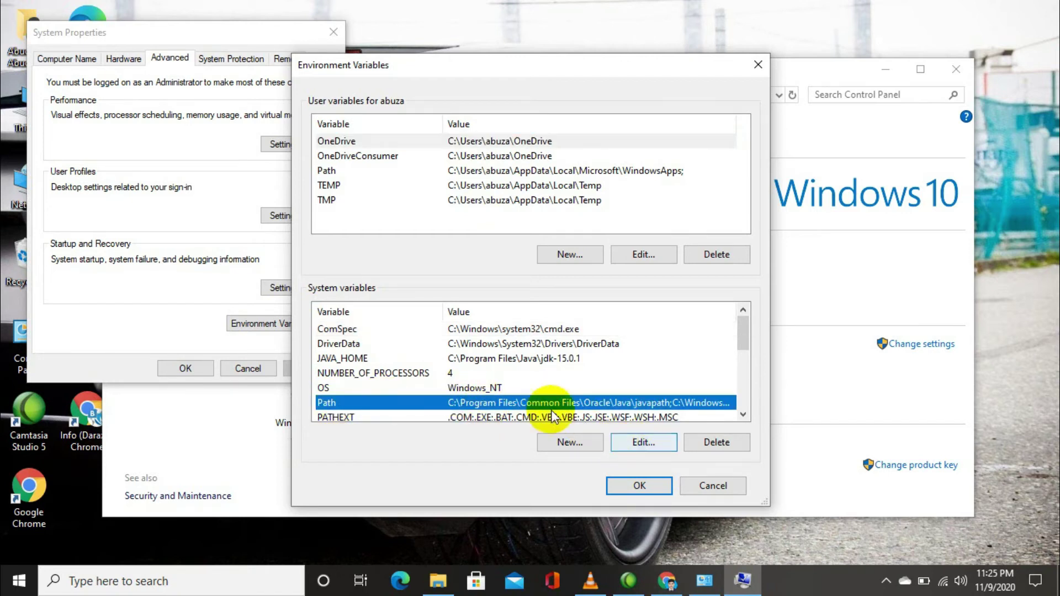
{"action": "left_click", "coordinate": [639, 443]}
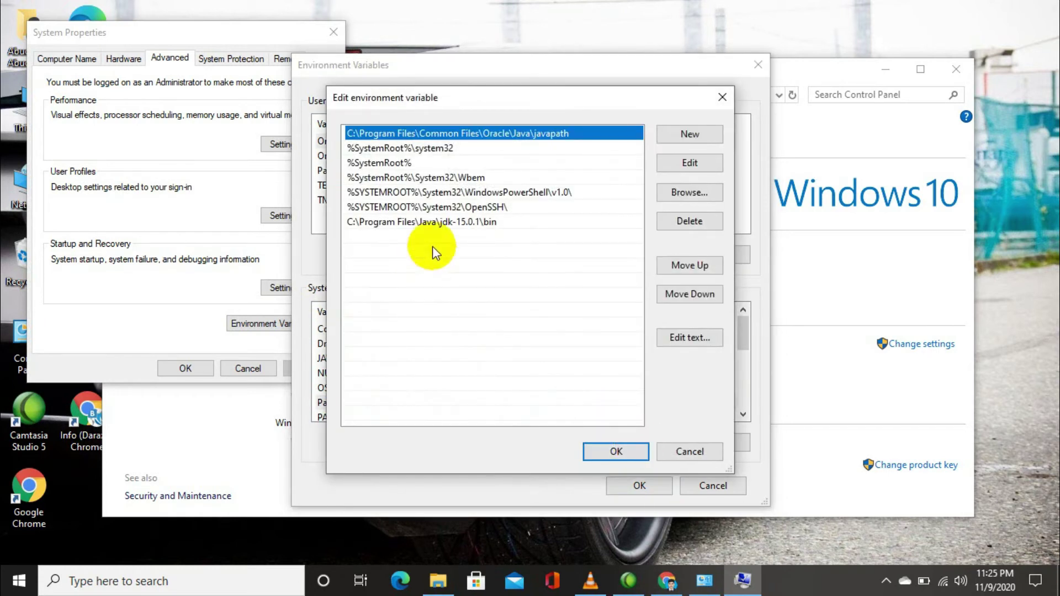
{"action": "left_click", "coordinate": [434, 223]}
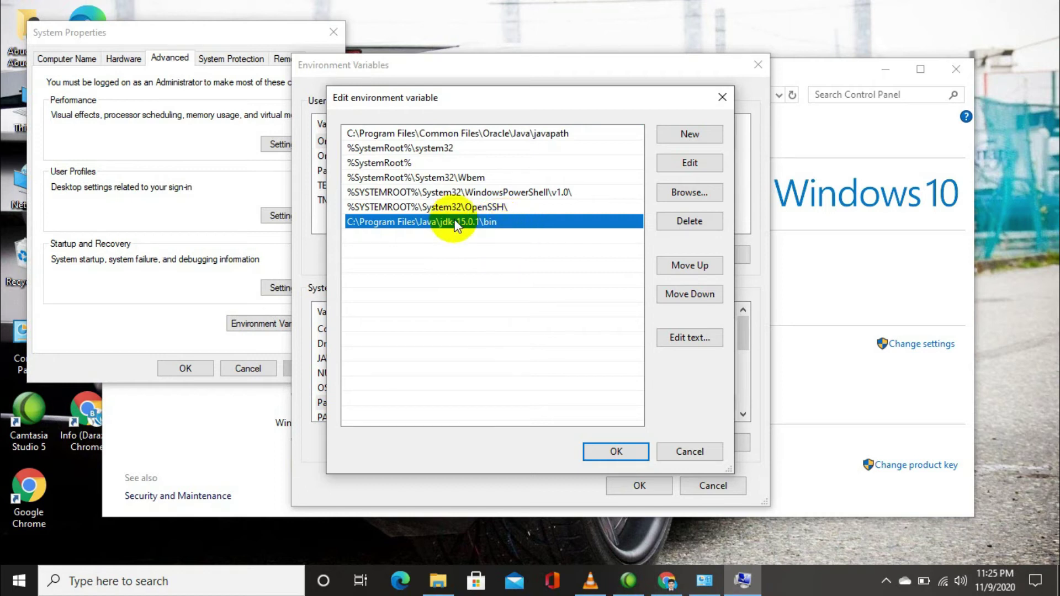
{"action": "left_click", "coordinate": [683, 223]}
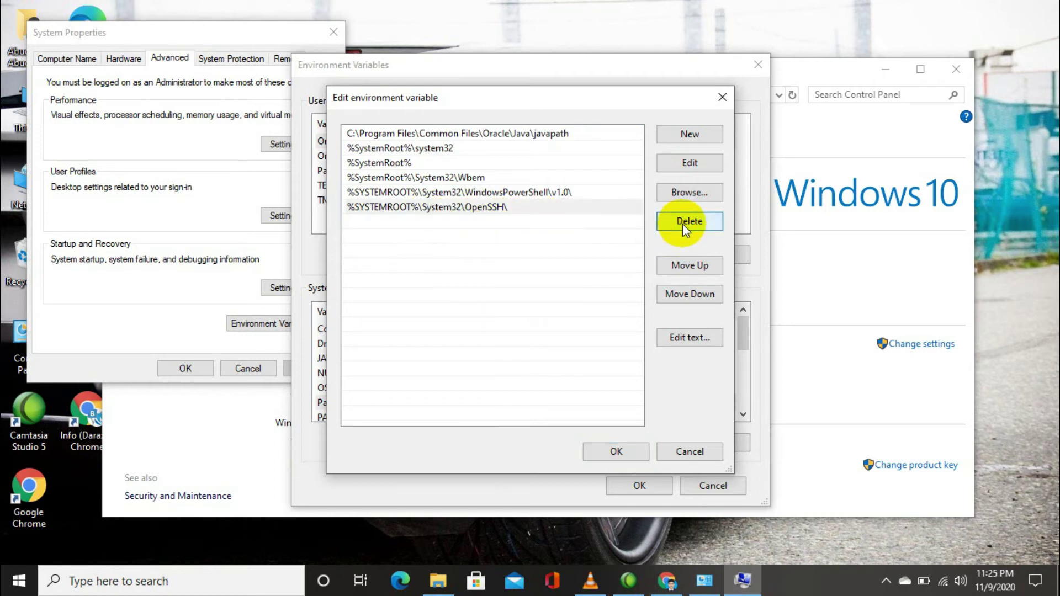
{"action": "left_click", "coordinate": [688, 137]}
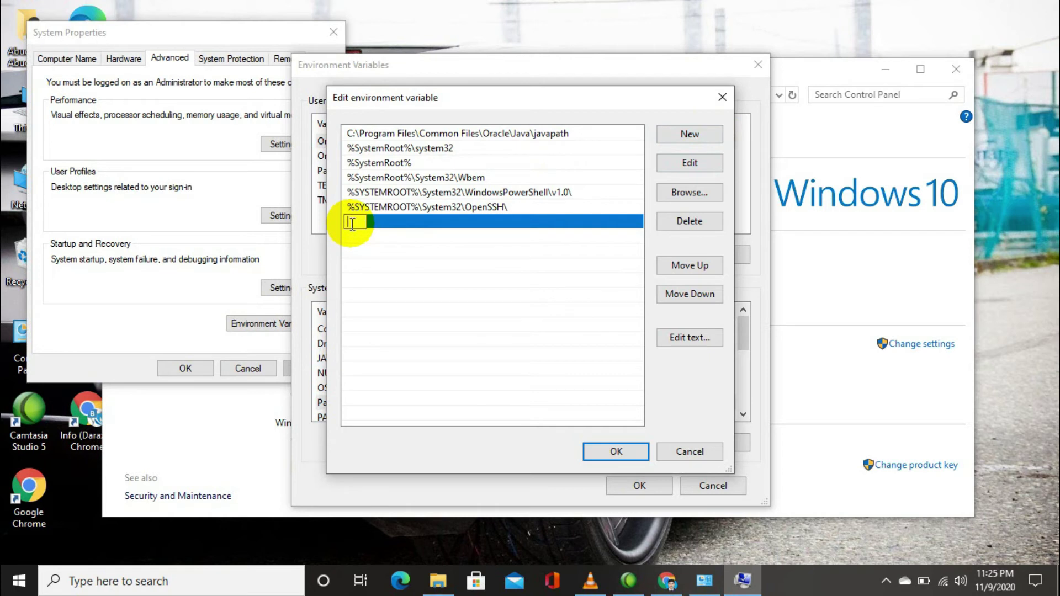
{"action": "type", "text": "C:\\Program Files\\Java\\jdk-15.0.1\\bin"}
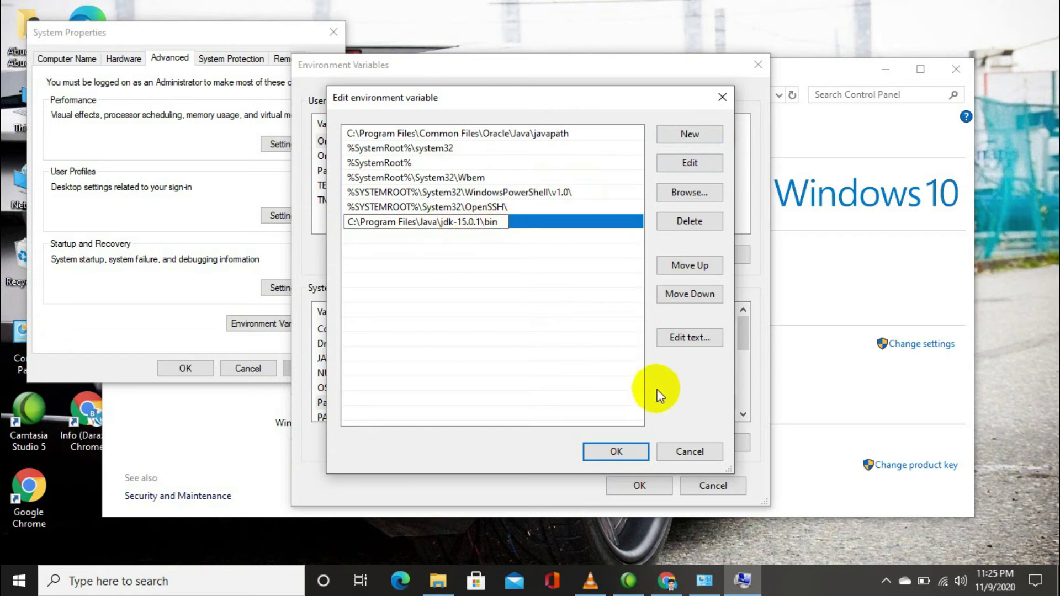
{"action": "left_click", "coordinate": [614, 452]}
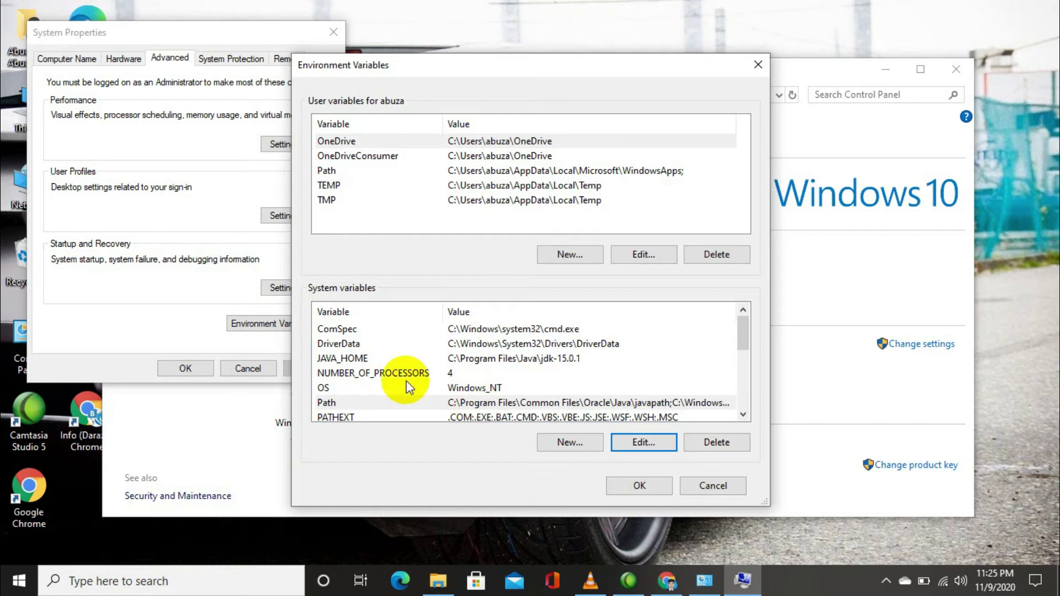
View the existing JAVA_HOME system variable, close it without changes, and delete the variable.
{"action": "double_click", "coordinate": [347, 360]}
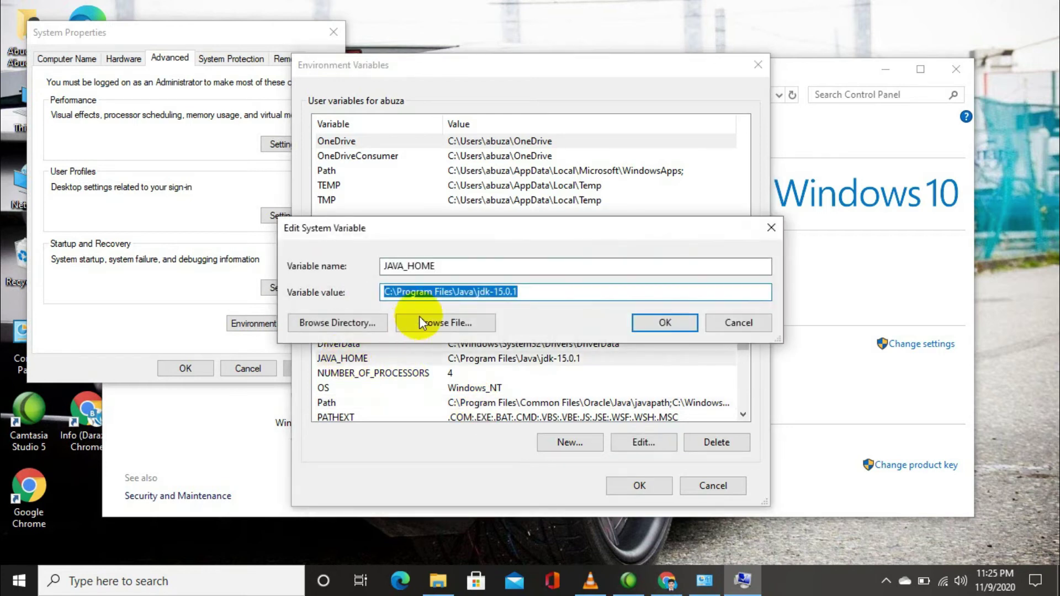
{"action": "left_click", "coordinate": [730, 324]}
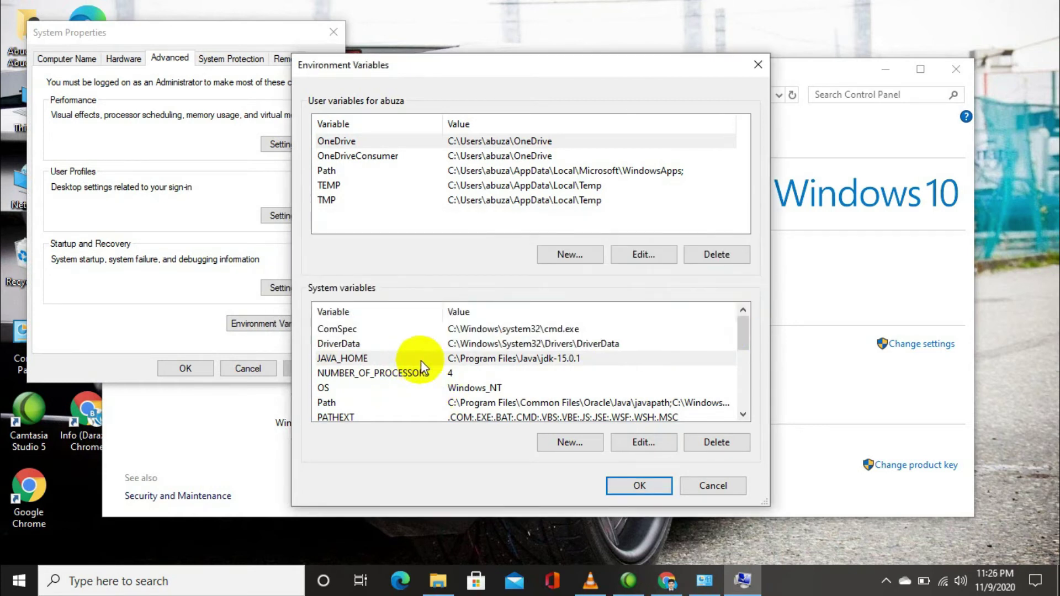
{"action": "left_click", "coordinate": [709, 439]}
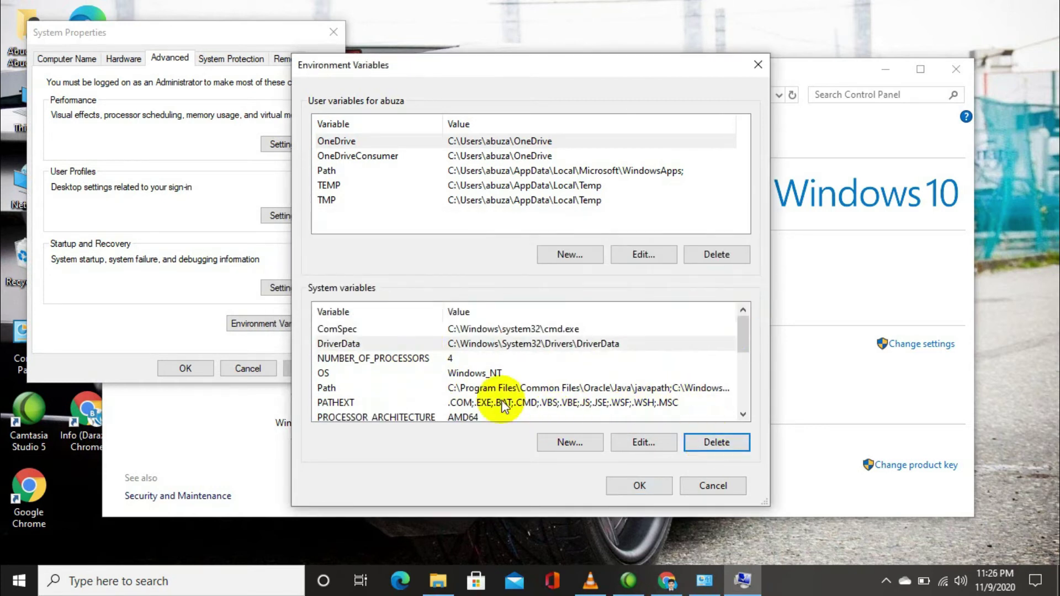
In File Explorer, open the jdk-15.0.1 folder and copy its full path, C:\Program Files\Java\jdk-15.0.1.
{"action": "left_click", "coordinate": [436, 582]}
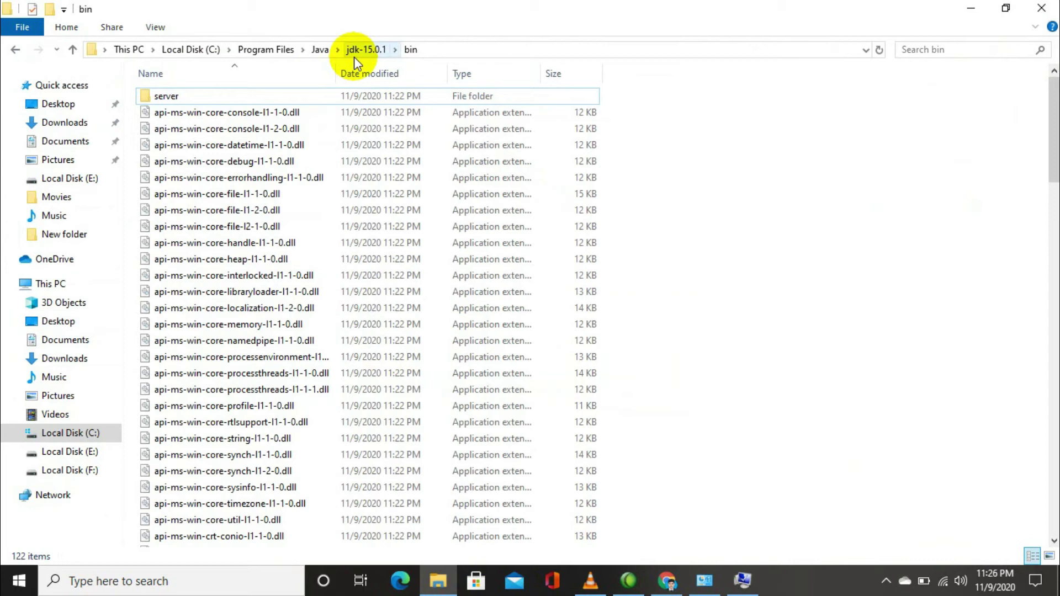
{"action": "left_click", "coordinate": [322, 49]}
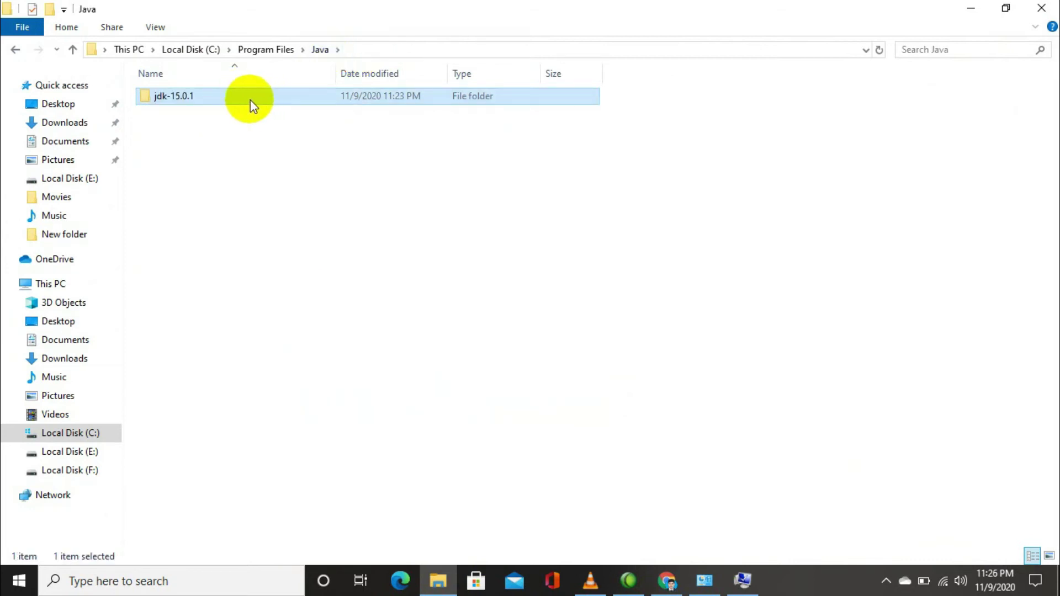
{"action": "mouse_move", "coordinate": [250, 100]}
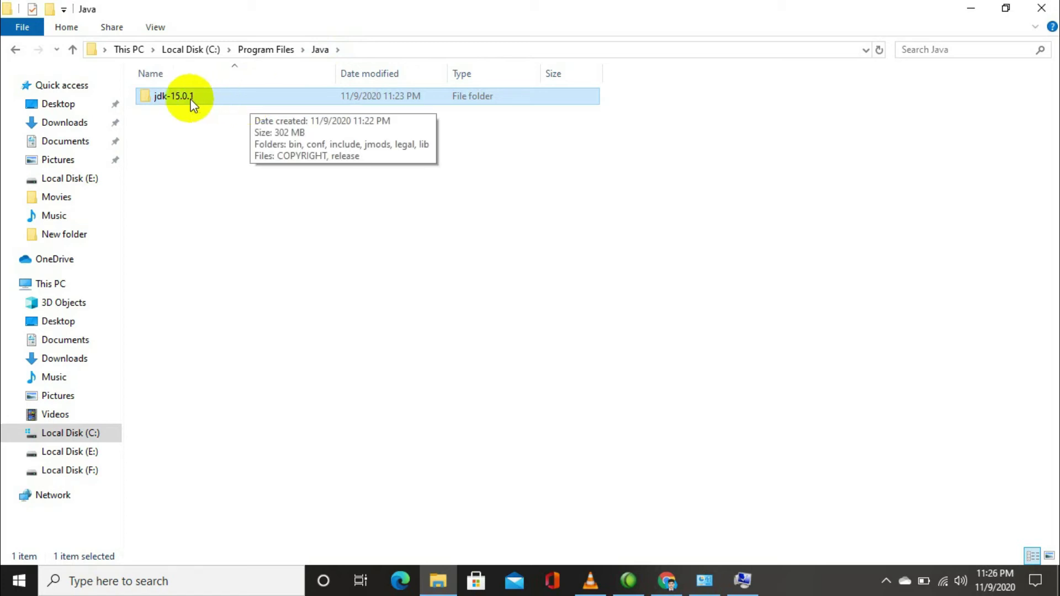
{"action": "double_click", "coordinate": [174, 96]}
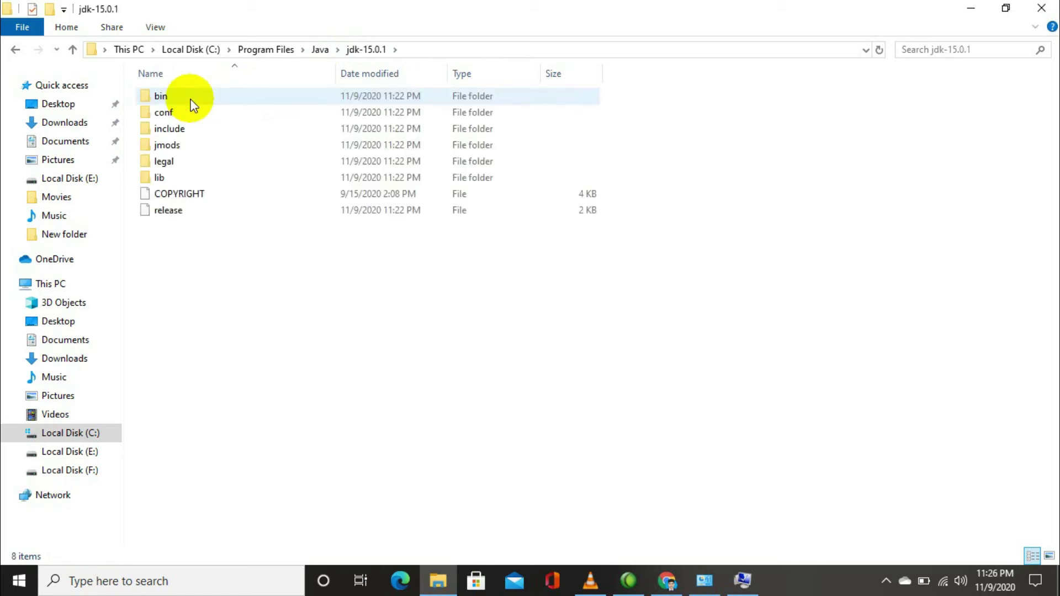
{"action": "left_click", "coordinate": [524, 48]}
{"action": "right_click", "coordinate": [525, 48]}
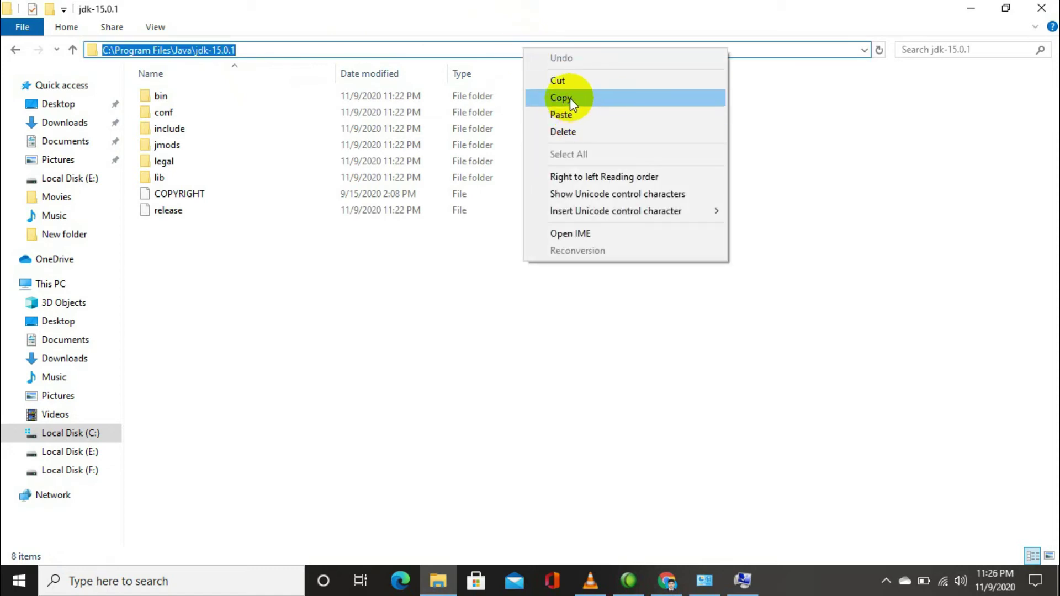
{"action": "left_click", "coordinate": [570, 98]}
Switch back to Environment Variables and create a system variable named JAVA_HOME with the value C:\Program Files\Java\jdk-15.0.1.
{"action": "left_click", "coordinate": [742, 581]}
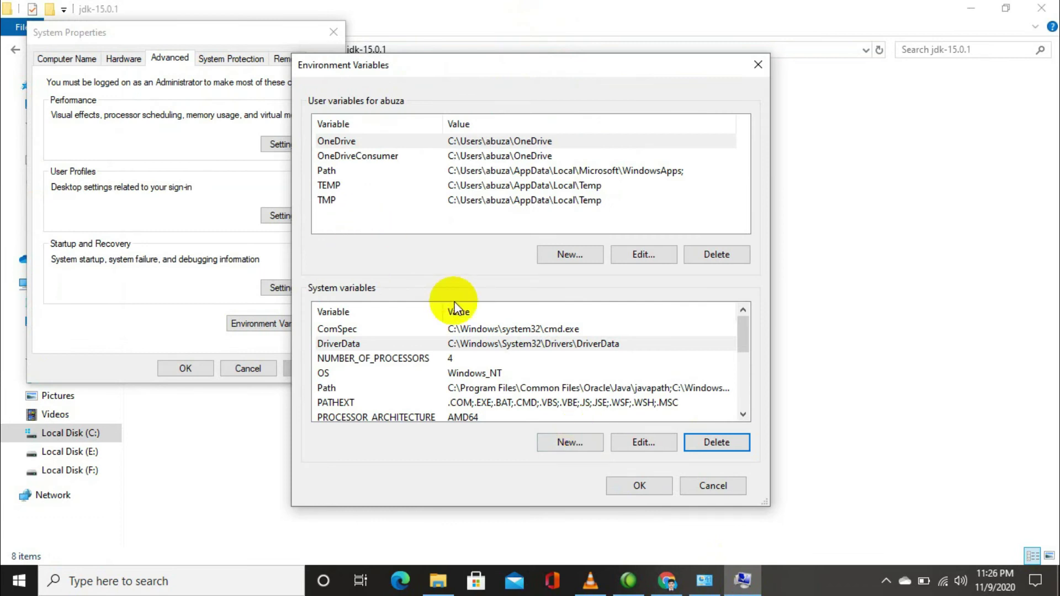
{"action": "left_click", "coordinate": [569, 442]}
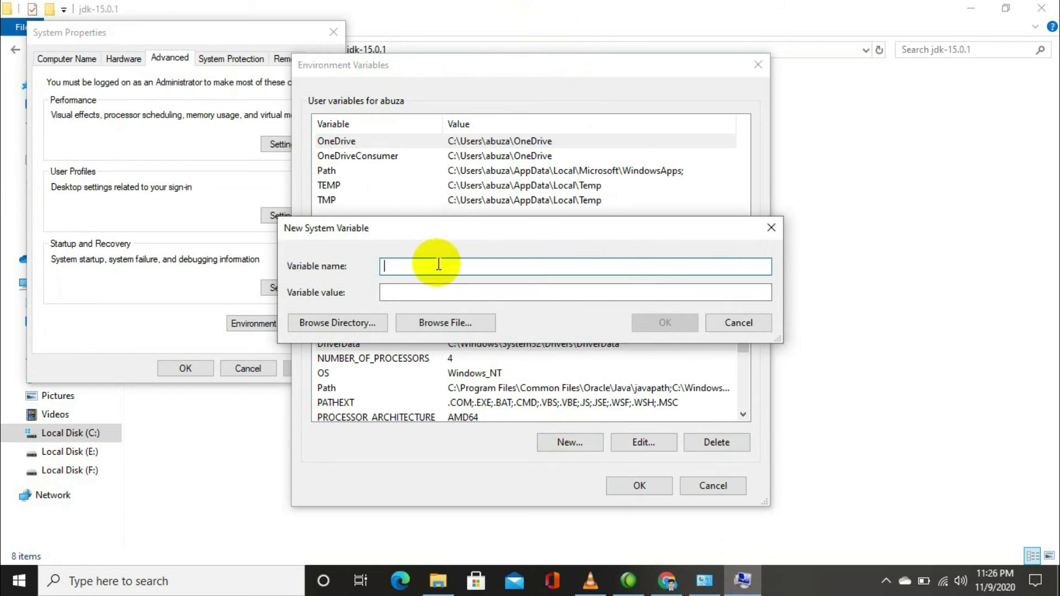
{"action": "type", "text": "JAVA_HOME"}
{"action": "left_click", "coordinate": [441, 286]}
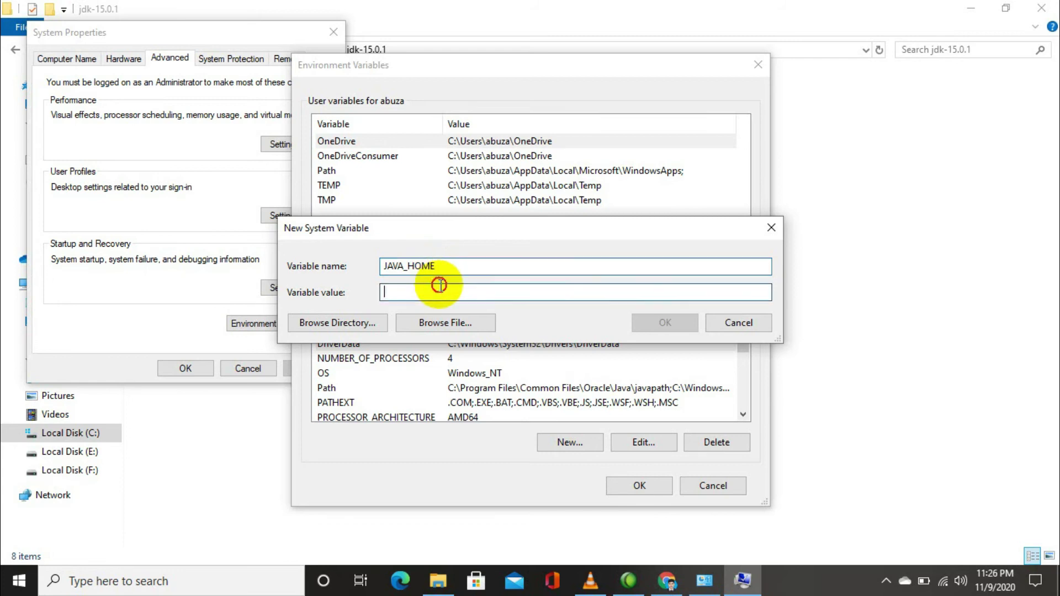
{"action": "key", "text": "ctrl+v"}
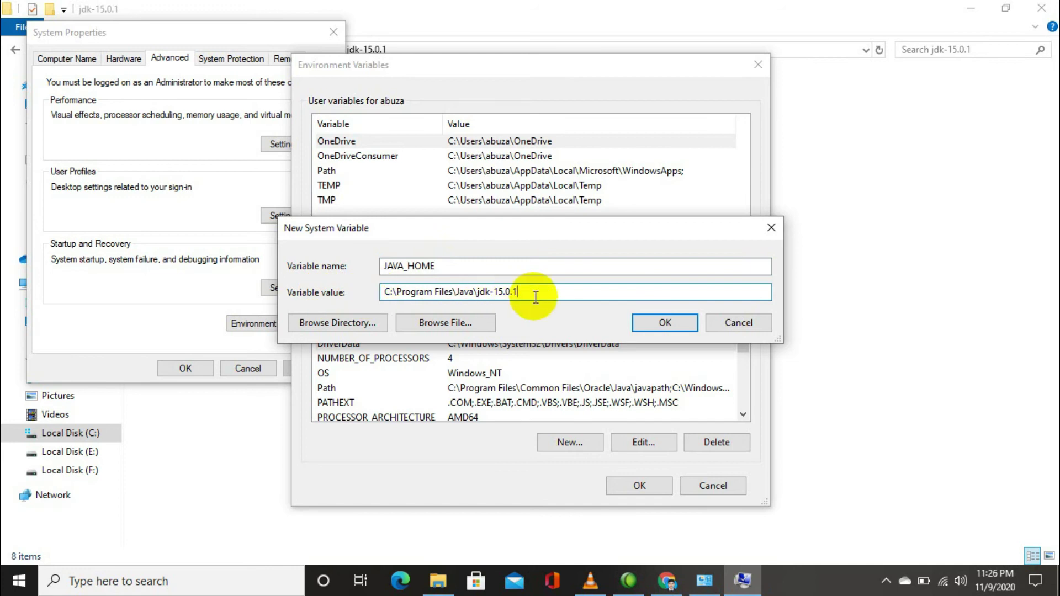
{"action": "left_click", "coordinate": [654, 319]}
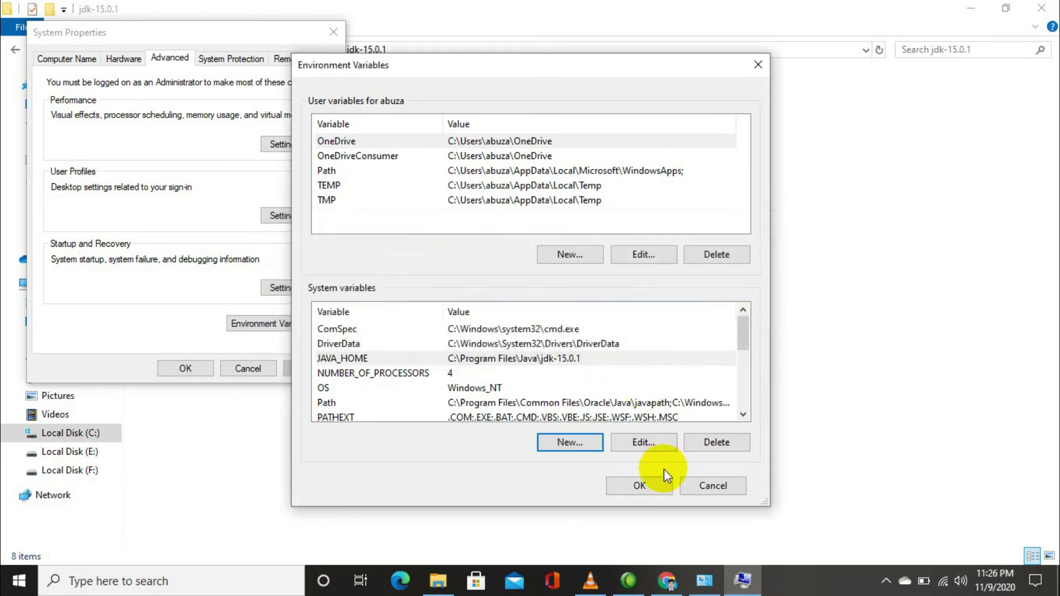
Accept the changes in Environment Variables and System Properties, and close the File Explorer window.
{"action": "left_click", "coordinate": [640, 485]}
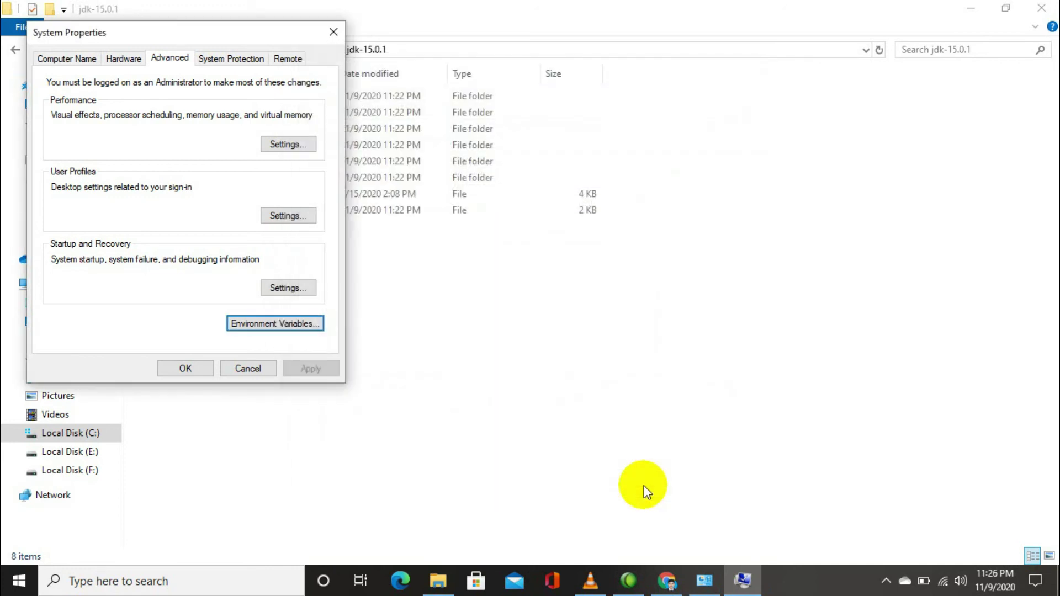
{"action": "left_click", "coordinate": [182, 368]}
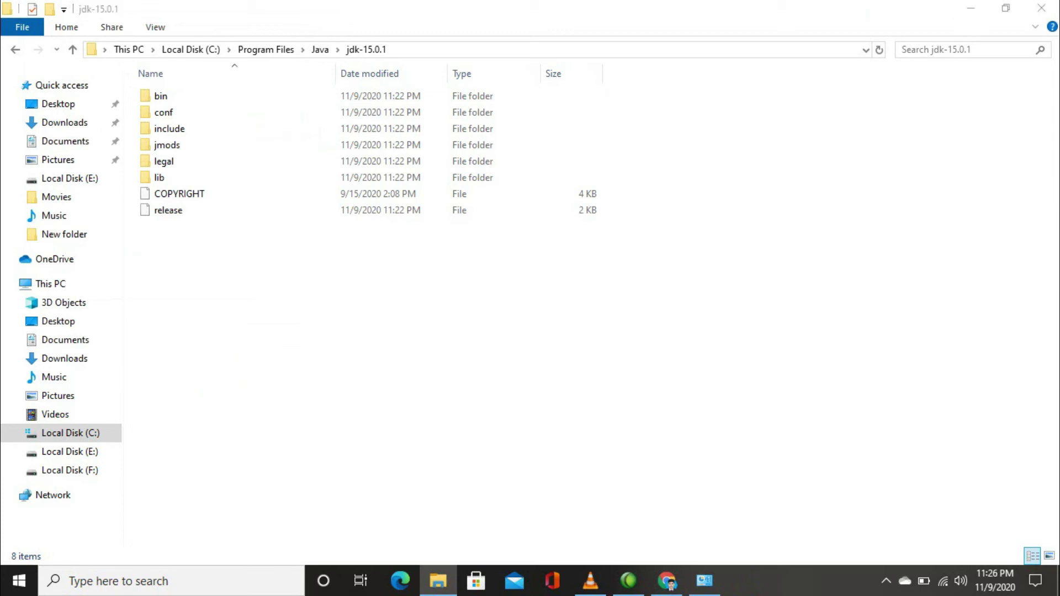
{"action": "left_click", "coordinate": [1044, 11]}
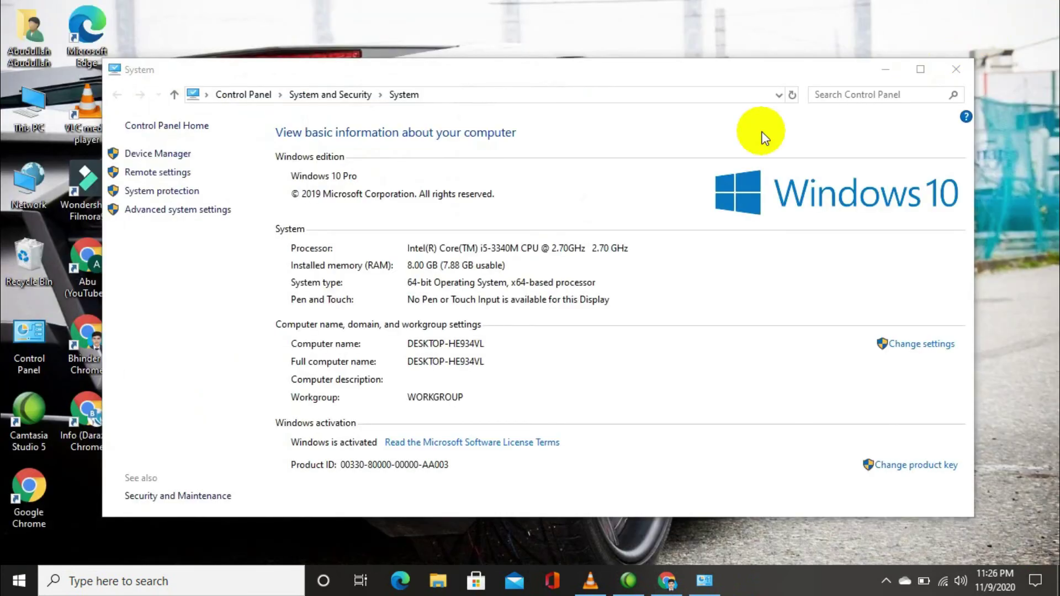
Open a new Command Prompt, run javac -version, and highlight the version line in the output.
{"action": "left_click", "coordinate": [171, 586]}
{"action": "type", "text": "C"}
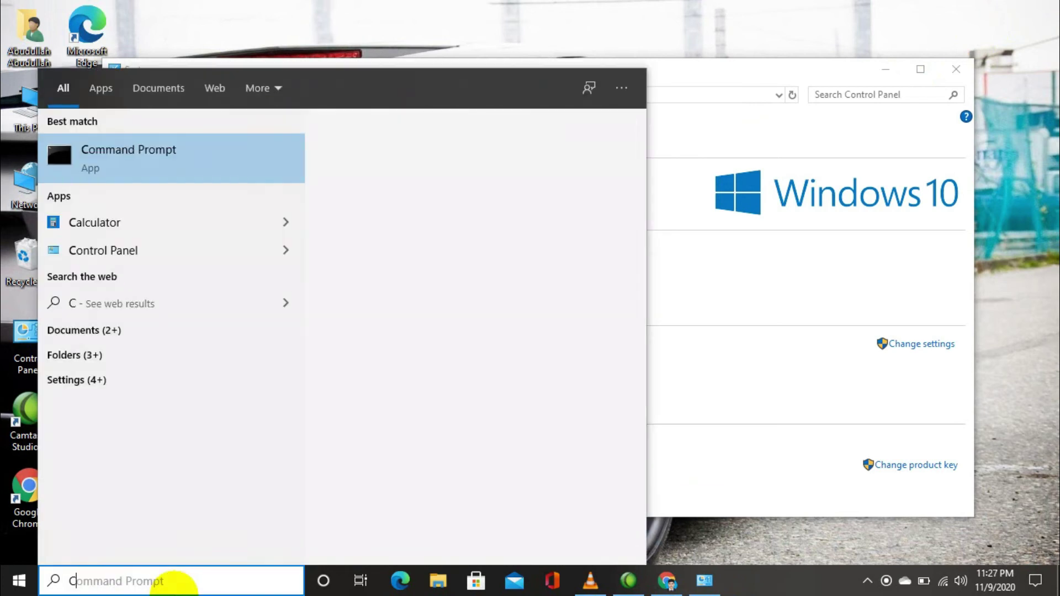
{"action": "type", "text": "MD"}
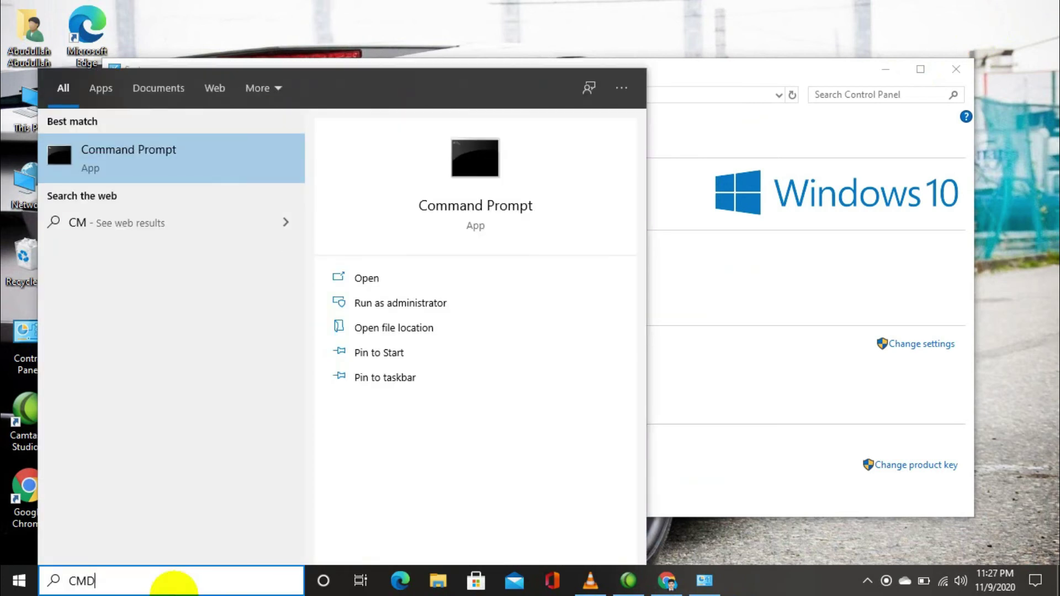
{"action": "key", "text": "Return"}
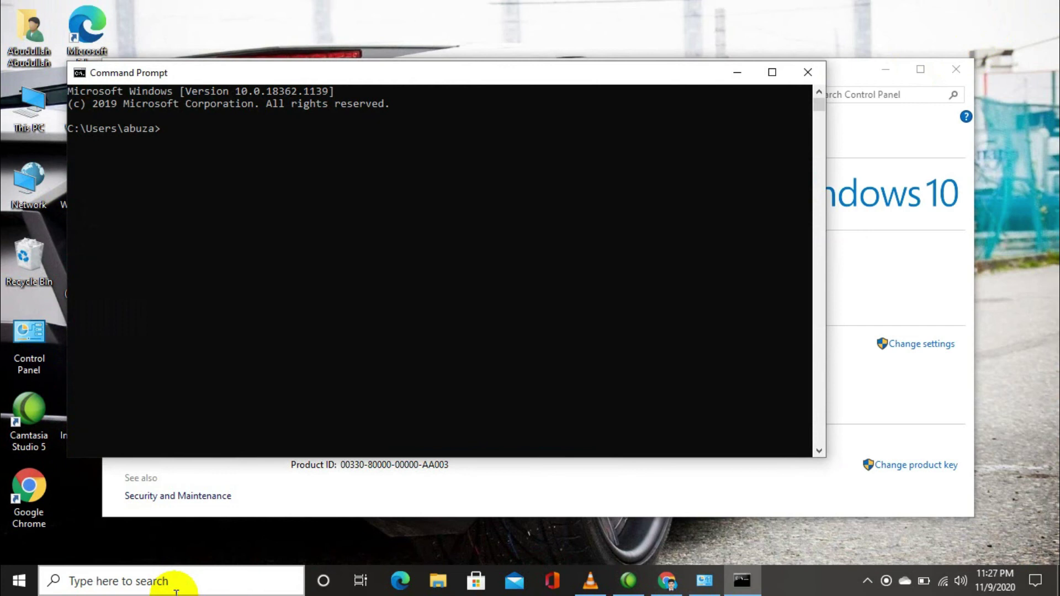
{"action": "type", "text": "J"}
{"action": "key", "text": "BackSpace"}
{"action": "type", "text": "javac -version"}
{"action": "key", "text": "Return"}
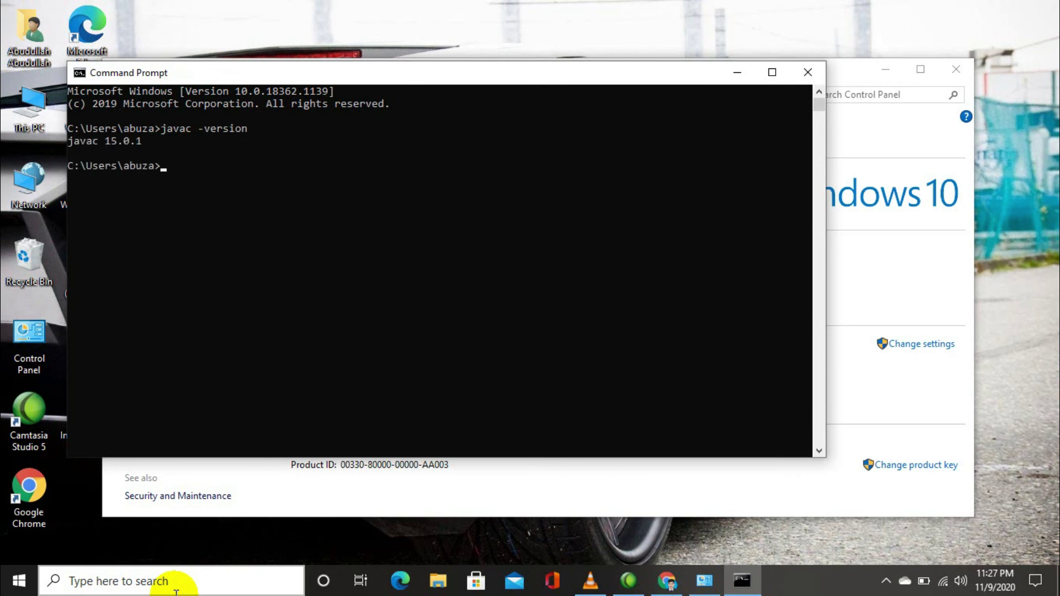
{"action": "left_click", "coordinate": [145, 139]}
{"action": "left_click_drag", "start_coordinate": [94, 141], "coordinate": [71, 141]}
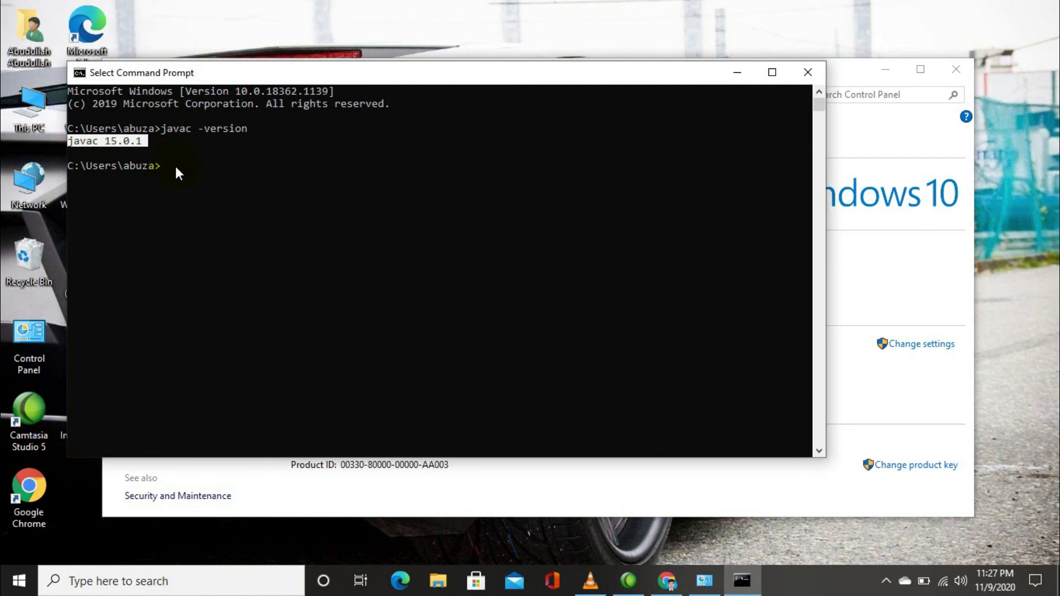
Run java -version in the Command Prompt to check the Java runtime version.
{"action": "type", "text": "java"}
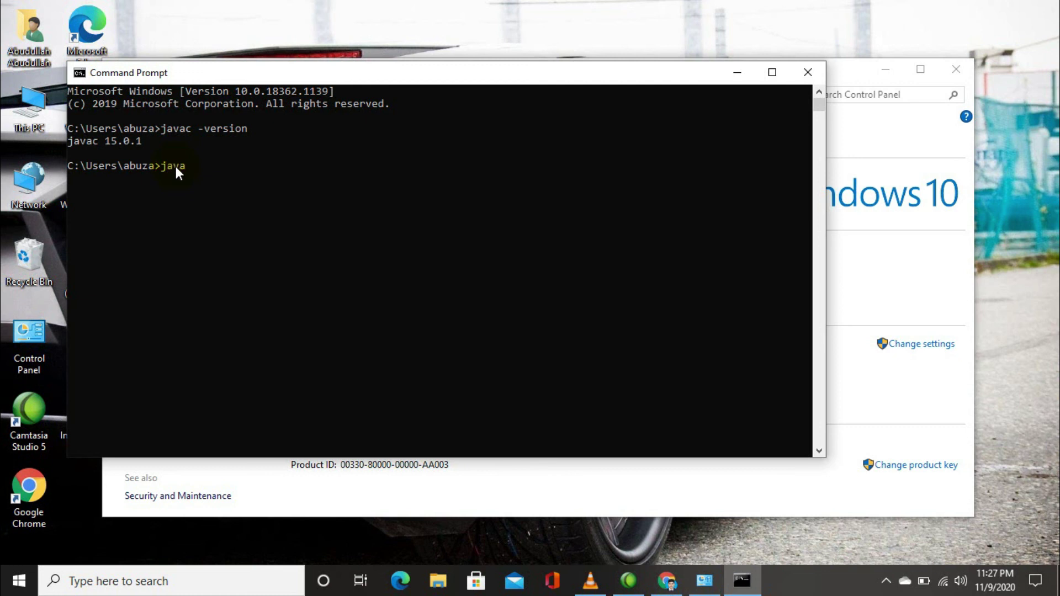
{"action": "type", "text": " -version"}
{"action": "key", "text": "Return"}
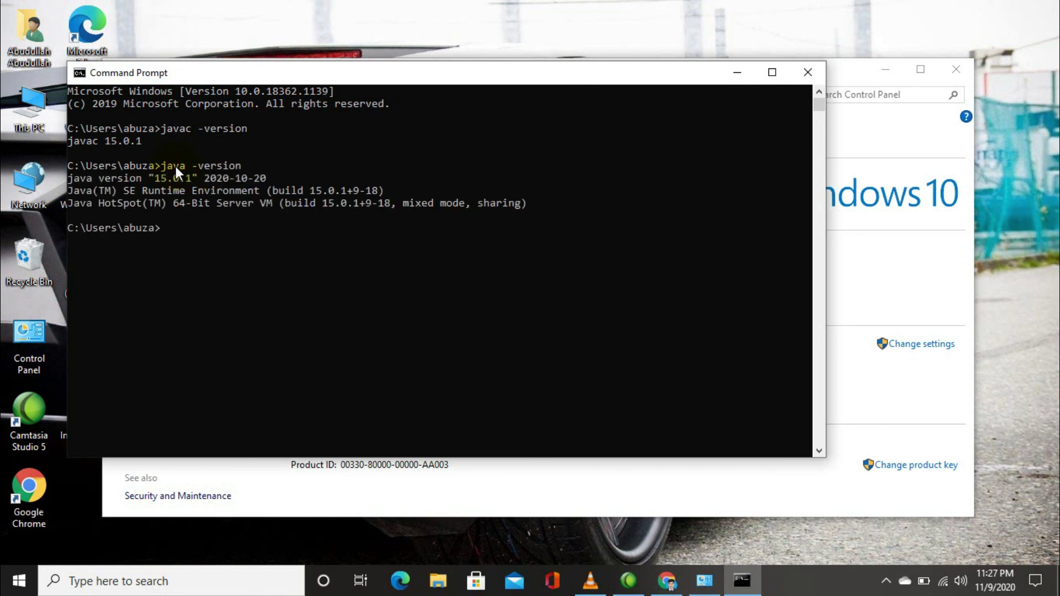